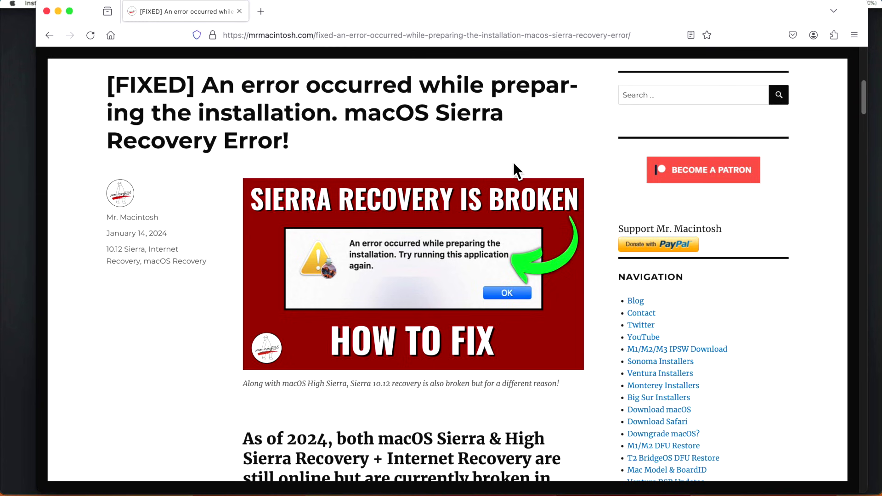
Step: Open the Installer Log from the Window menu
scroll(514, 164, "down", 15)
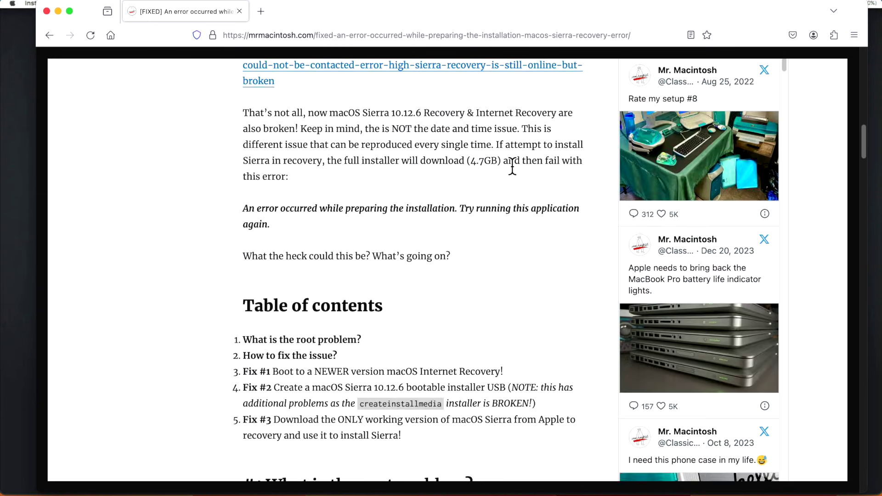
scroll(512, 164, "down", 6)
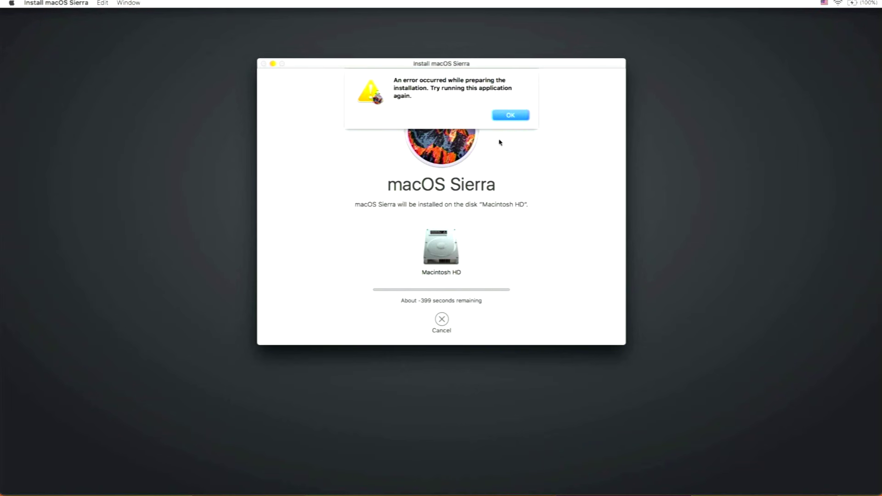
left_click(100, 4)
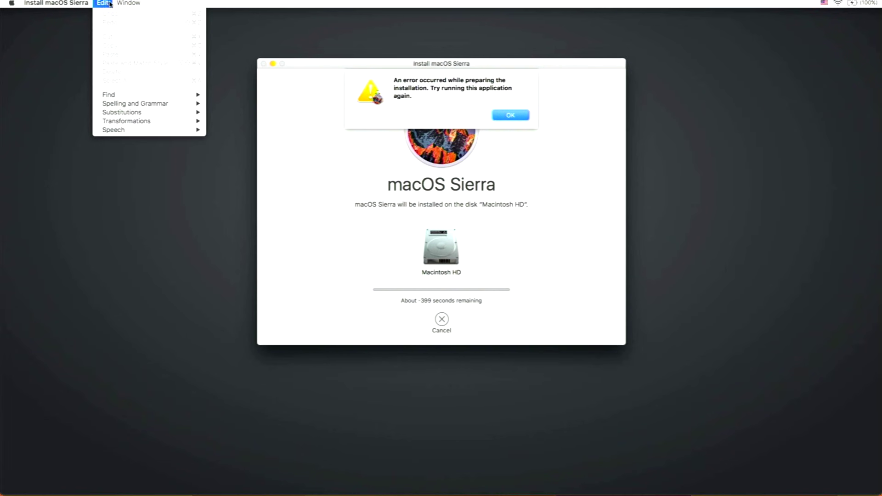
mouse_move(125, 4)
left_click(132, 46)
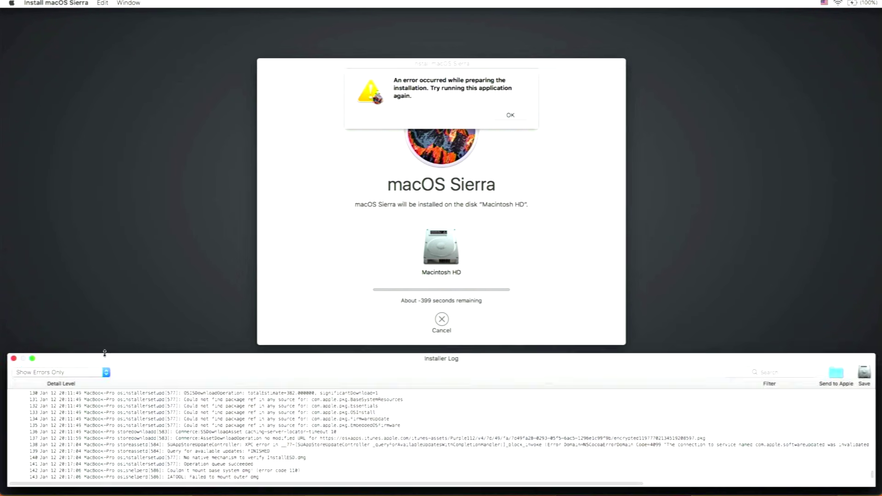
Step: Show all log entries and highlight the bless failure and 'Couldn't mount base system dmg' errors
left_click(95, 376)
left_click(69, 389)
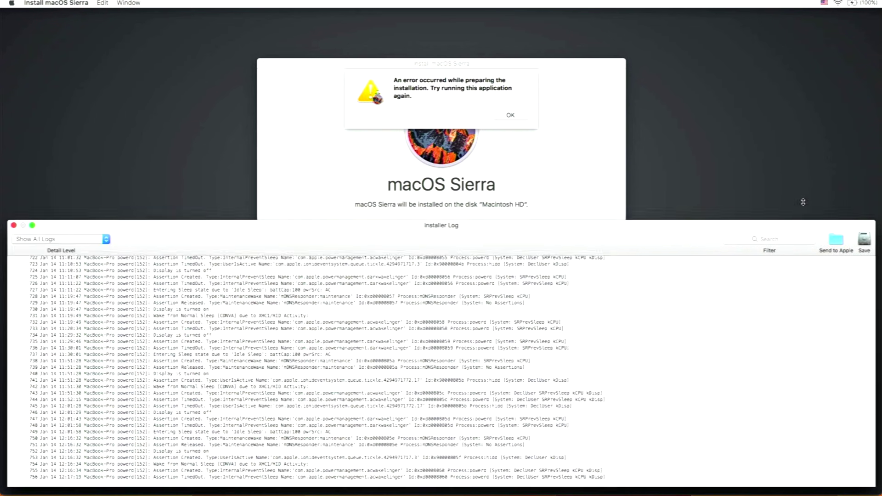
scroll(711, 274, "up", 10)
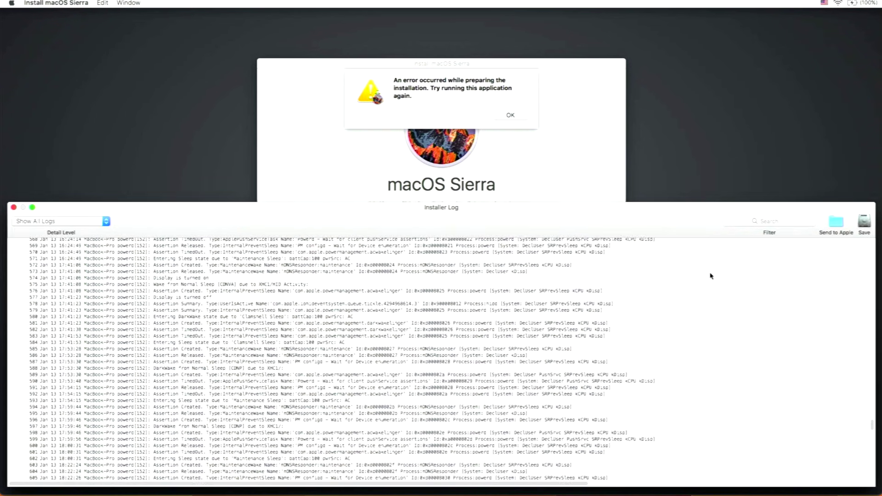
left_click(253, 430)
left_click(426, 282)
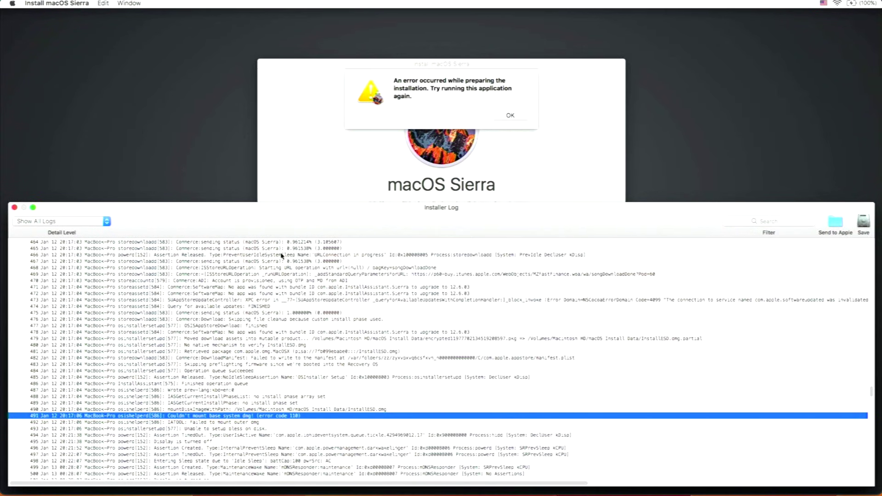
Step: Dismiss the installer's error dialog to return to macOS Utilities
left_click(73, 3)
left_click(391, 66)
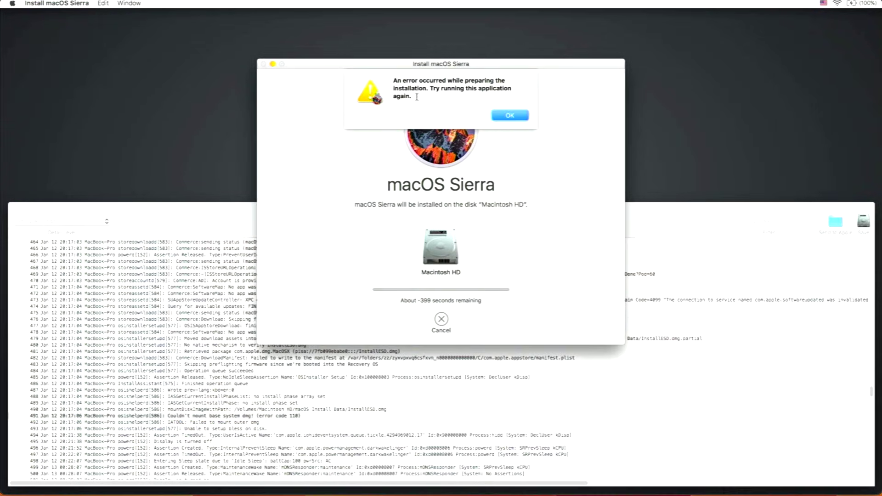
left_click(507, 116)
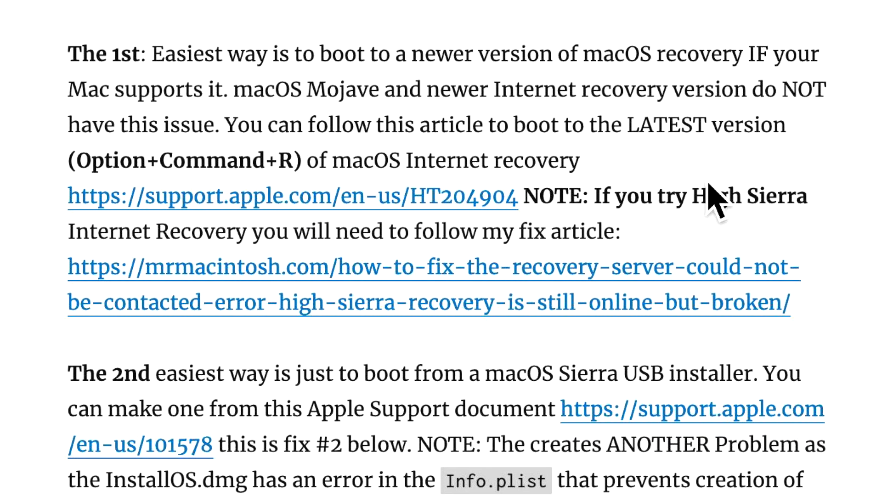
left_click(215, 202)
scroll(609, 130, "down", 5)
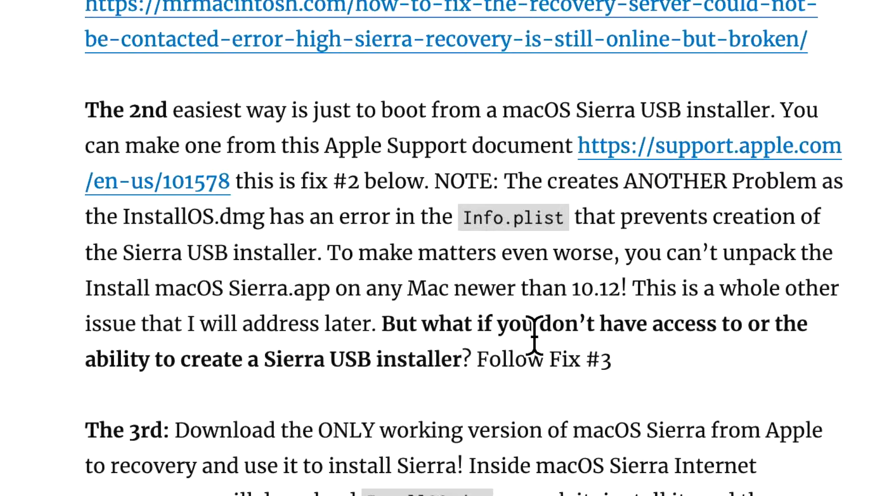
scroll(528, 340, "down", 3)
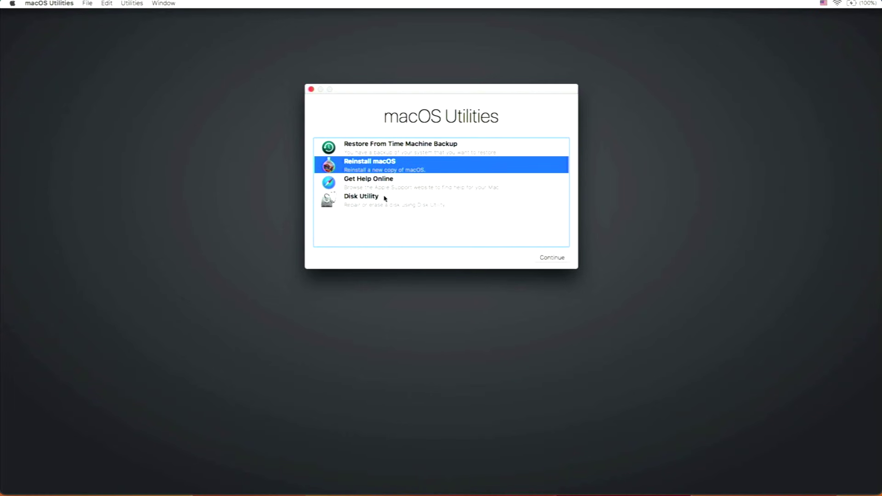
Step: Launch Terminal, enlarge its window to 137×42 and make the text larger
left_click(128, 4)
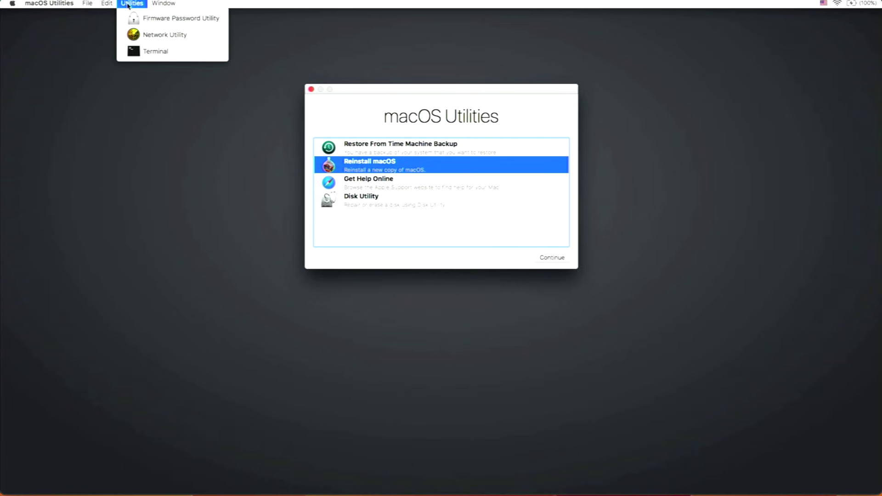
left_click(136, 51)
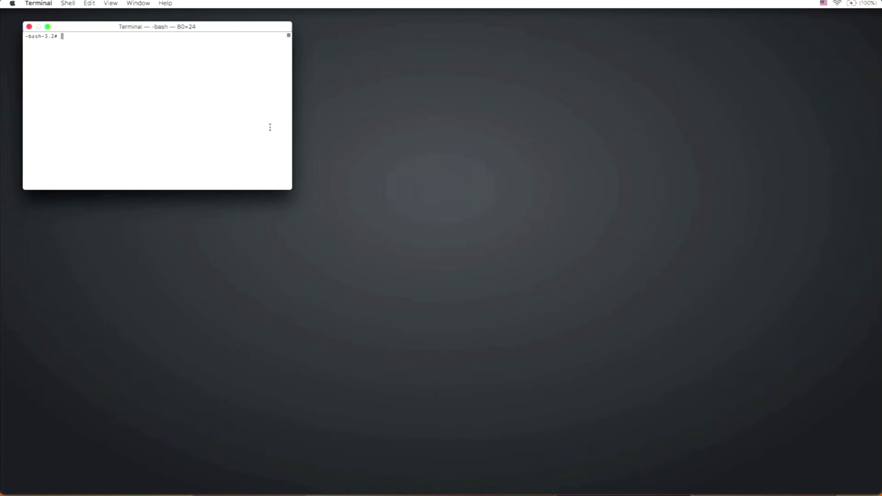
left_click_drag(292, 187, 476, 305)
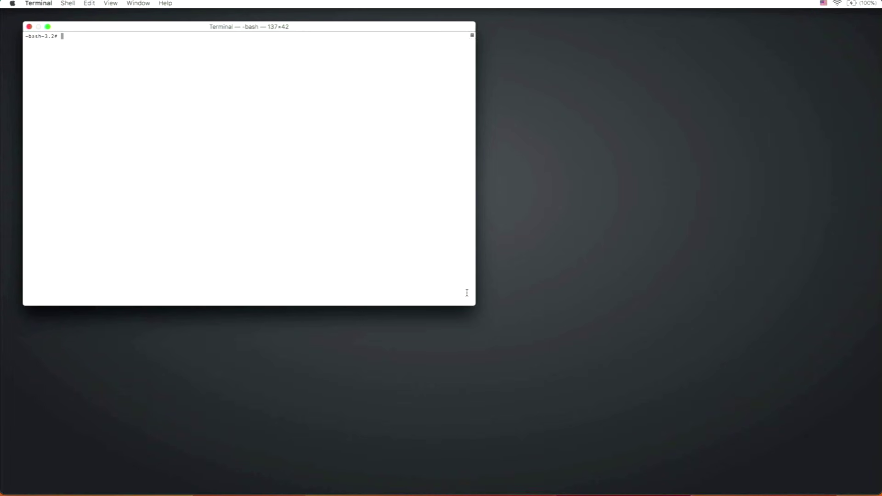
key("super+plus")
key("super+plus")
key("super+plus")
key("super+plus")
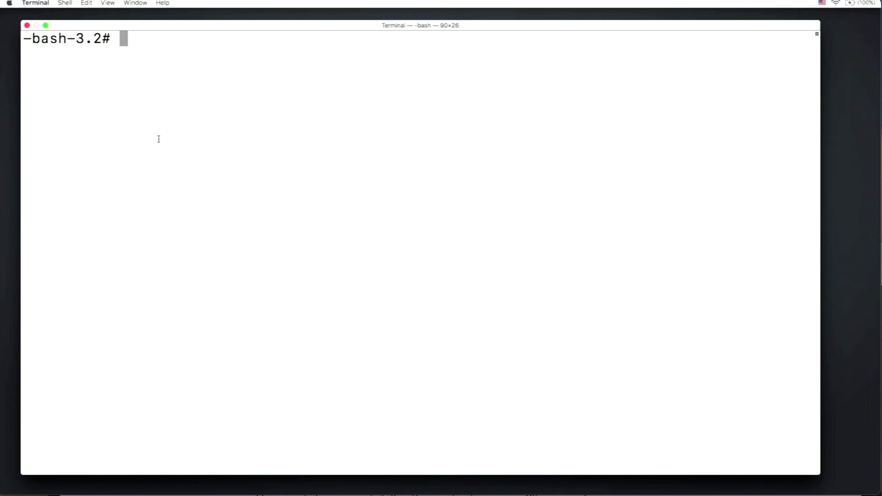
Step: Check the date, then sync the clock with ntpdate -u time.apple.com
type("date")
key("Return")
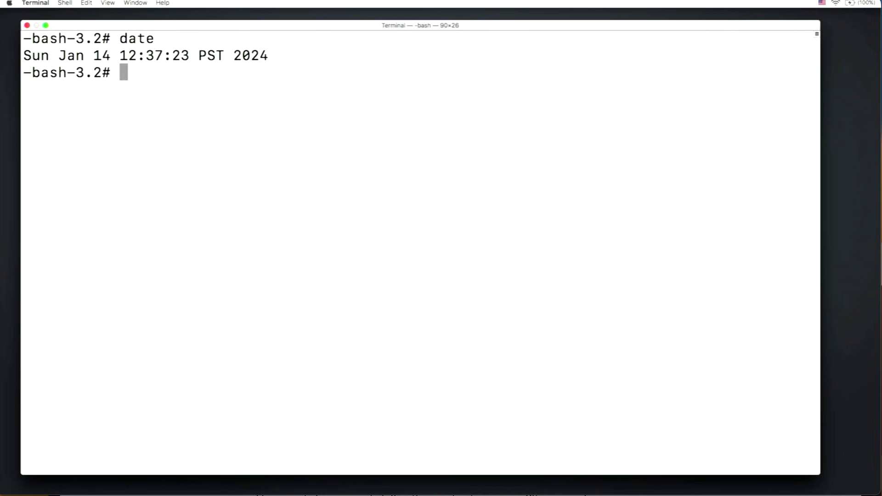
type("ntpdate -u time.apple.com")
key("Return")
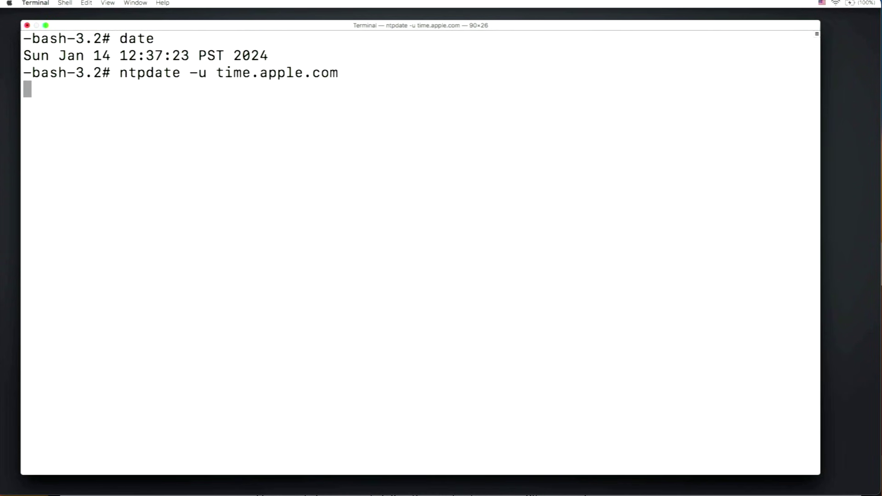
type("date")
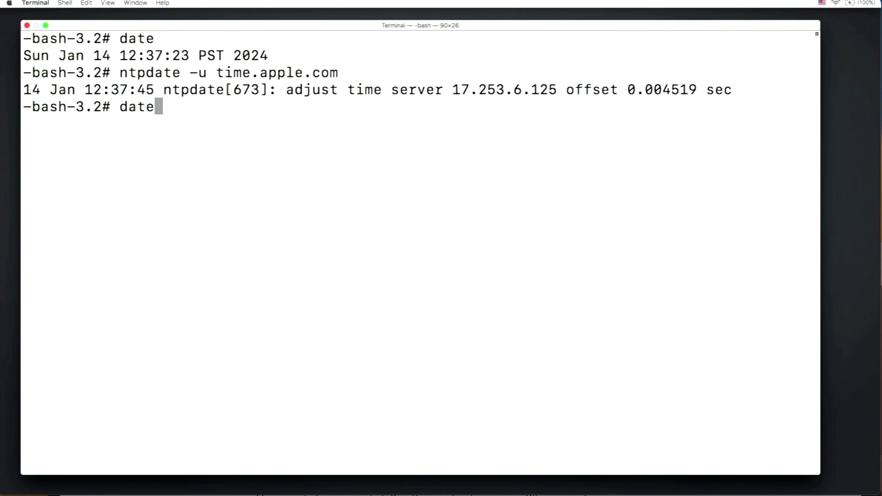
key("Return")
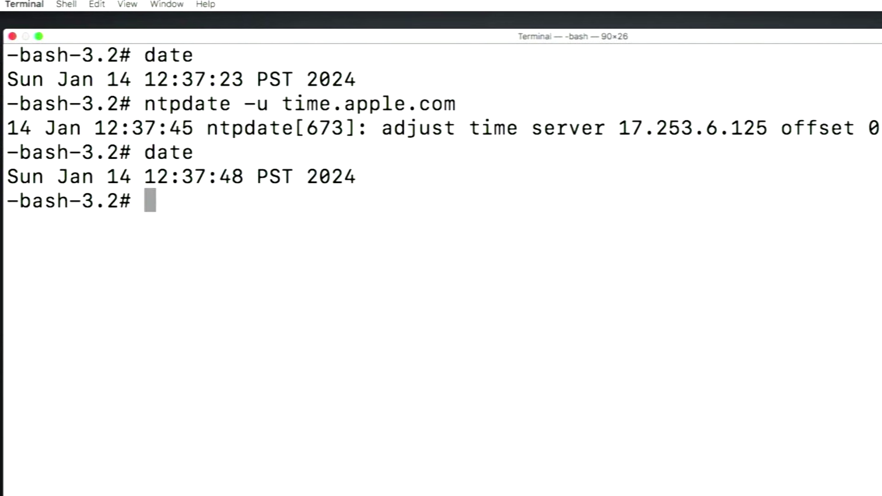
type("c")
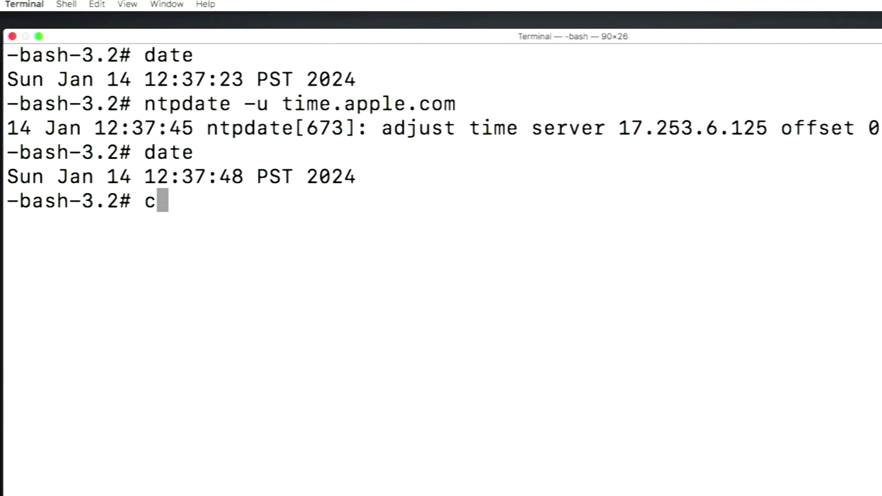
type("url -")
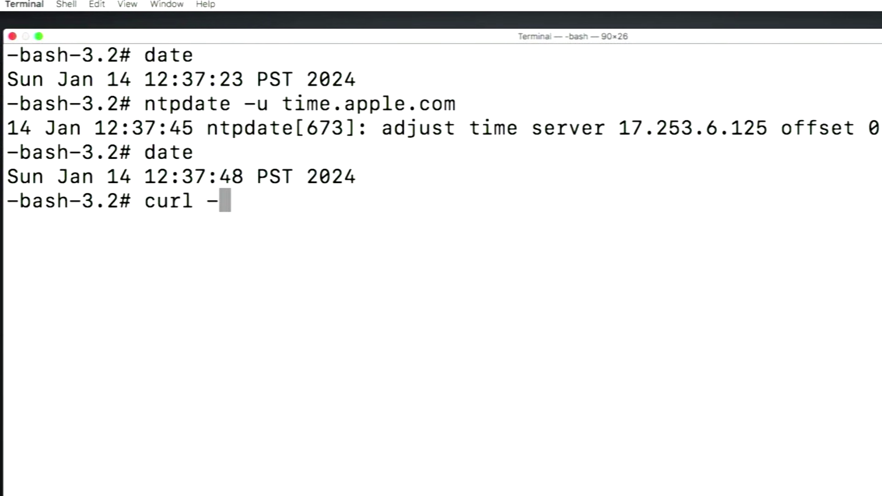
type("L https")
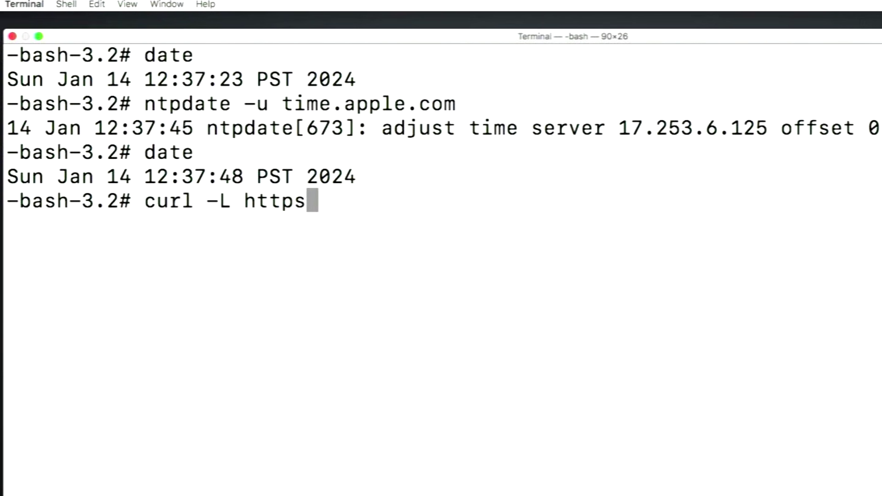
type("://")
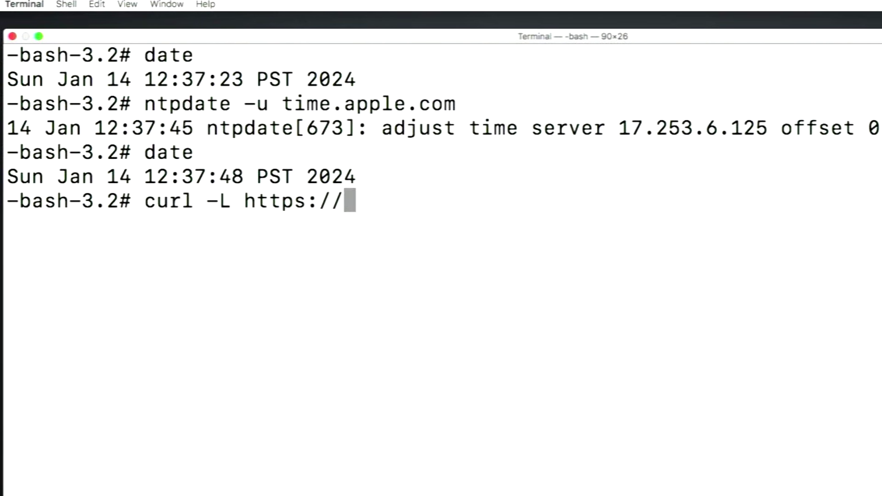
type("archive")
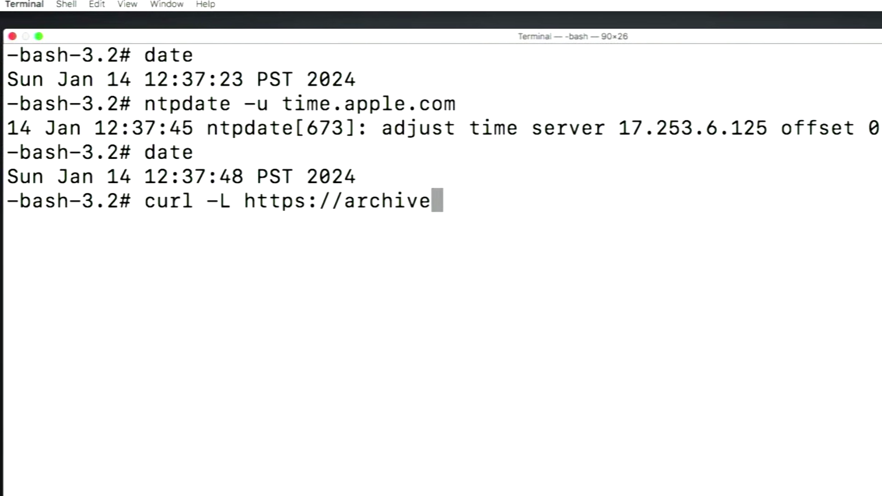
type(".org/")
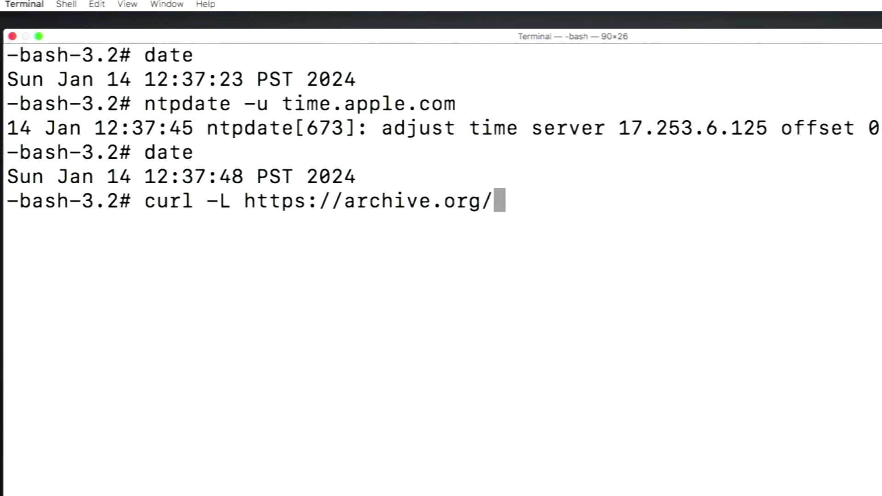
type("down")
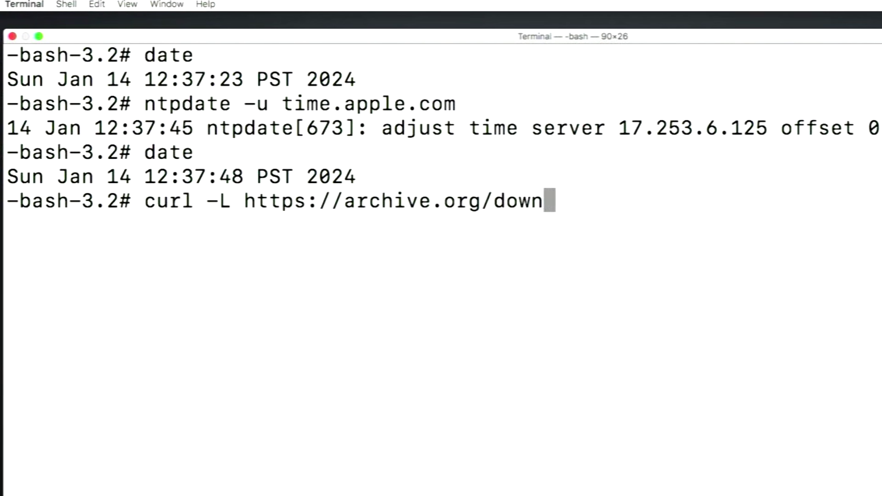
type("load/")
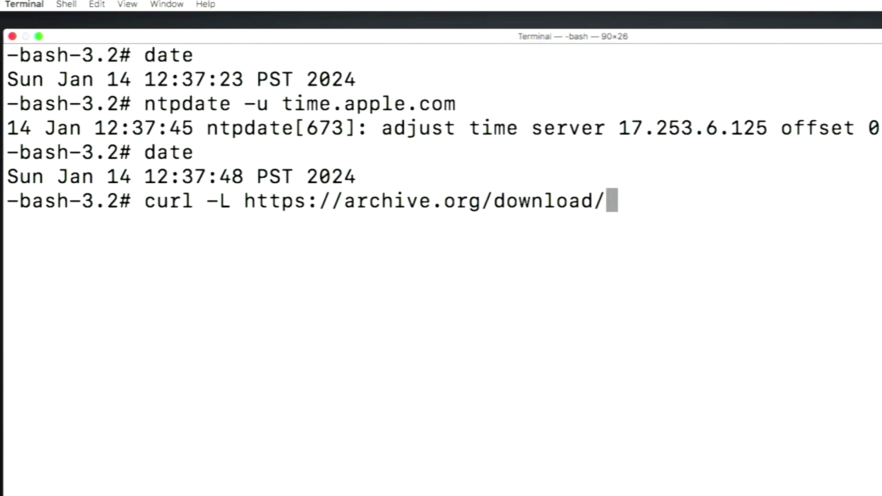
type("sierra")
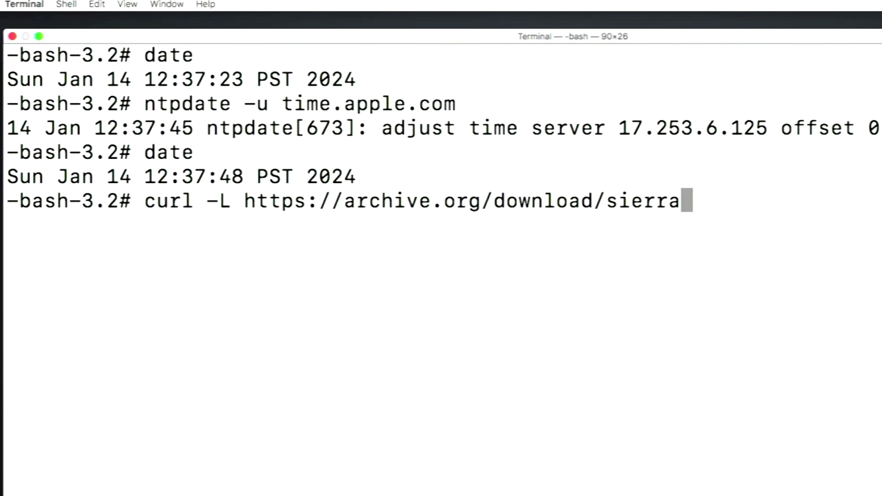
type("url")
type("/sierr")
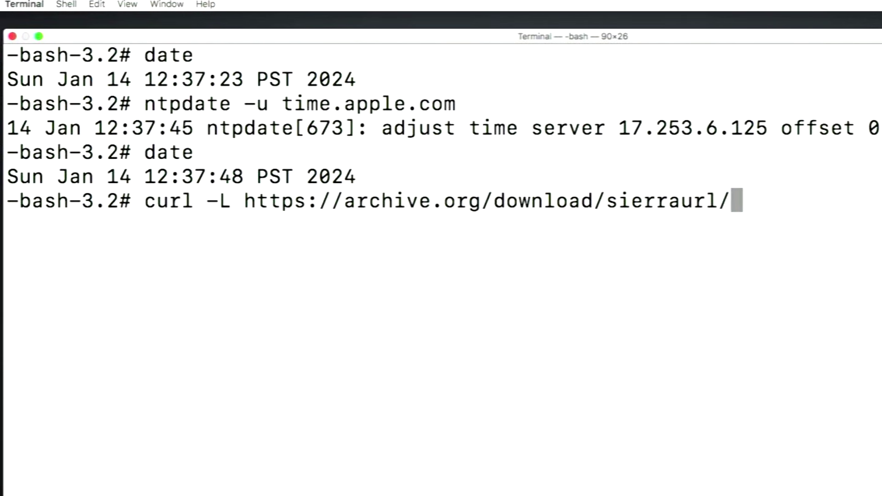
type("a.txt")
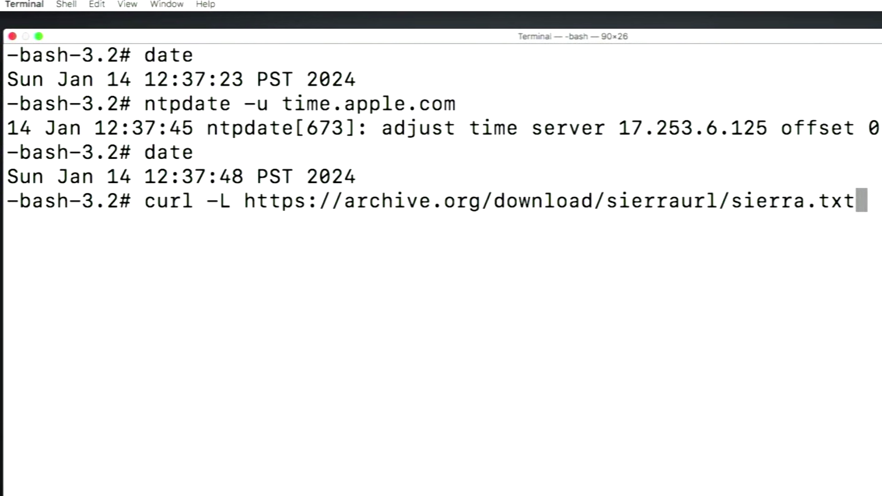
key("Return")
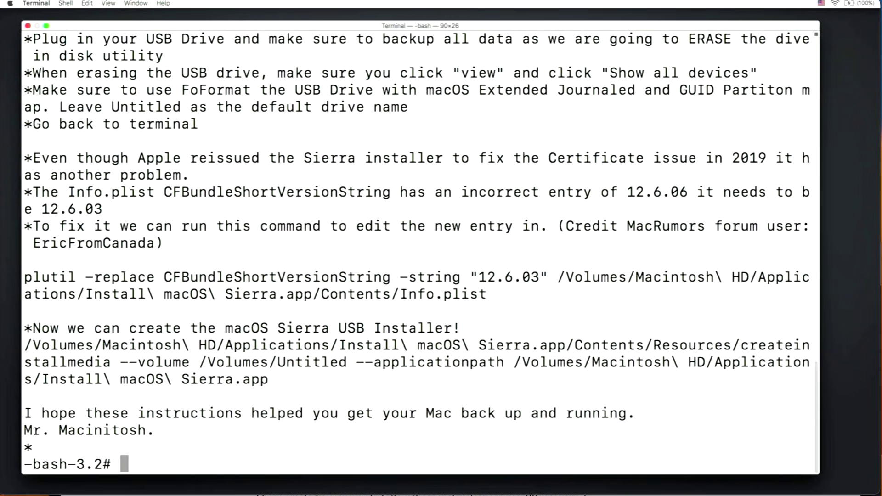
Step: Shrink the terminal text two steps and enlarge the window to 120×35
key("super+minus")
key("super+minus")
key("super+minus")
key("super+minus")
key("super+minus")
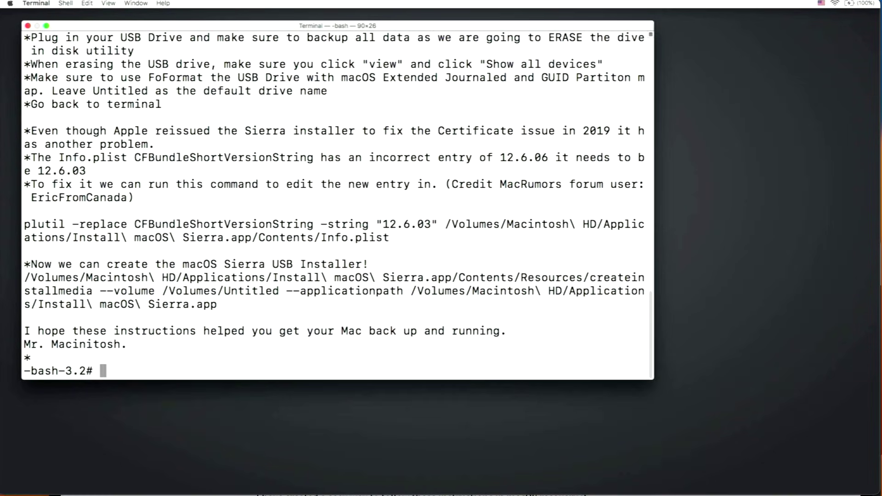
key("super+minus")
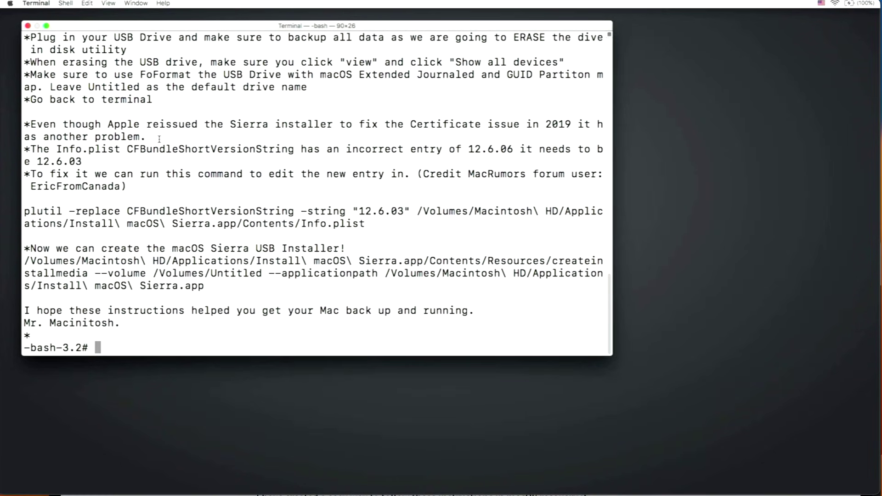
left_click_drag(608, 353, 806, 468)
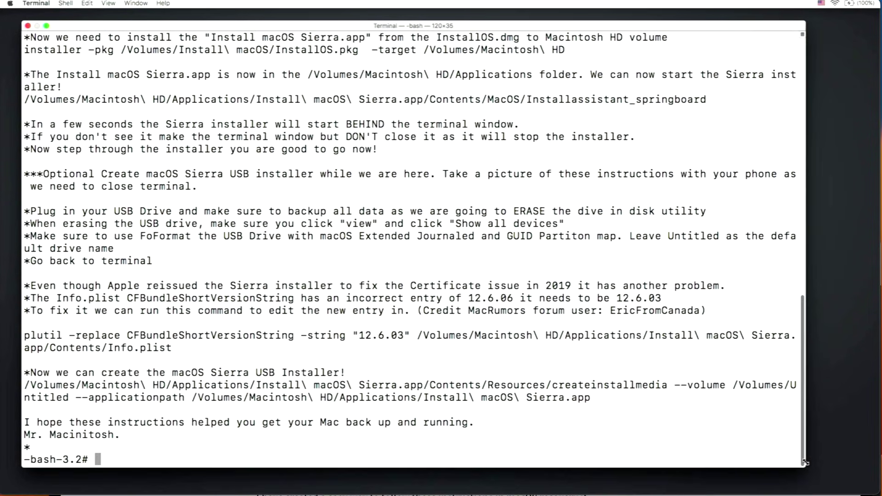
scroll(367, 329, "up", 4)
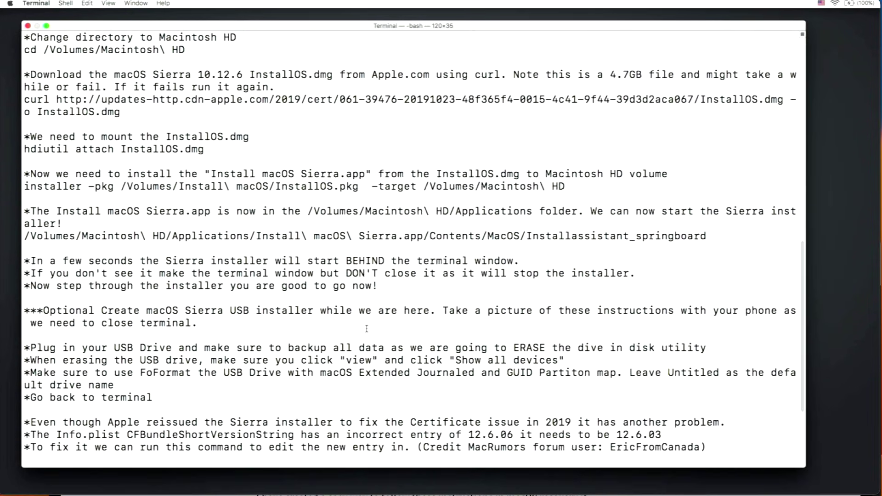
scroll(367, 329, "up", 2)
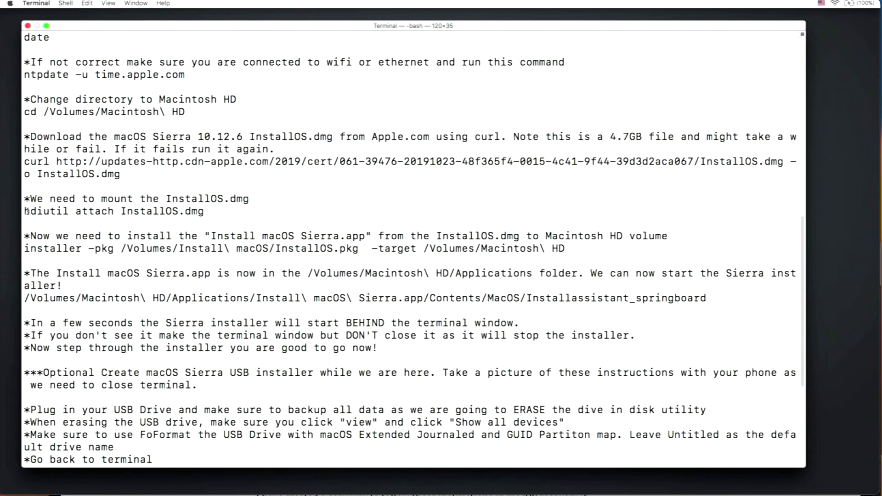
Step: Copy the 'hdiutil attach InstallOS.dmg' command from the instructions
left_click_drag(26, 211, 193, 211)
right_click(192, 212)
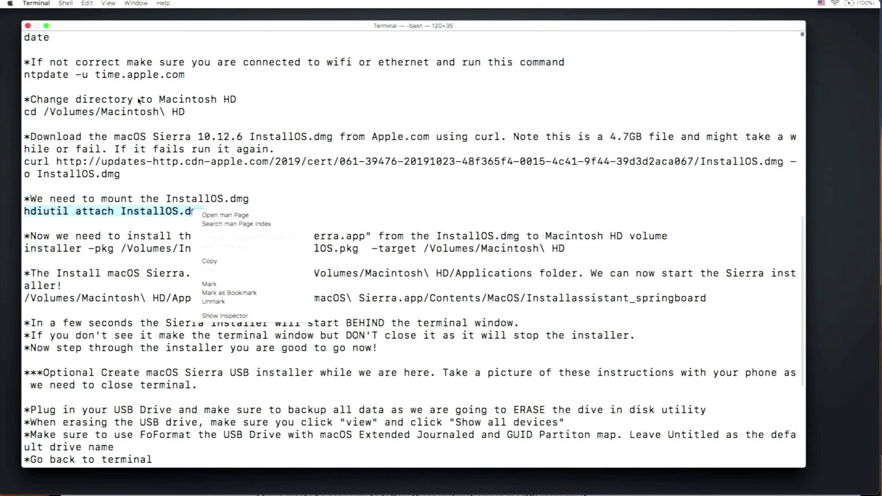
left_click(173, 128)
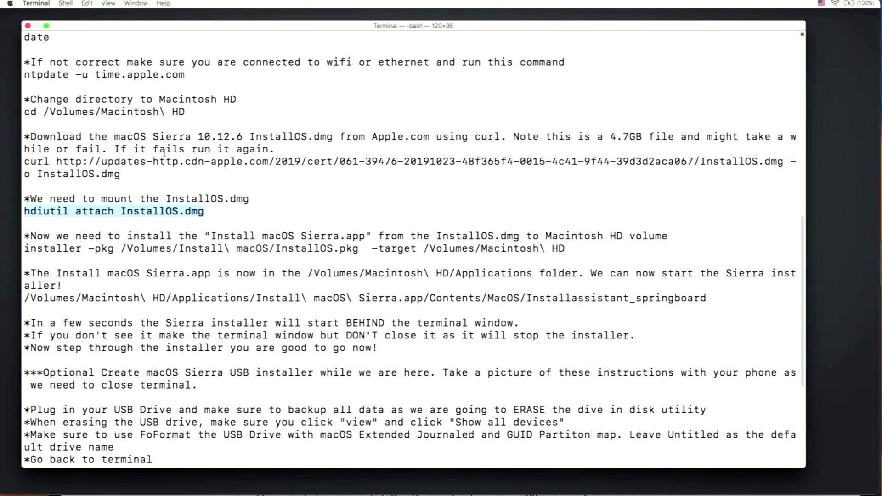
scroll(170, 138, "down", 3)
scroll(165, 151, "up", 10)
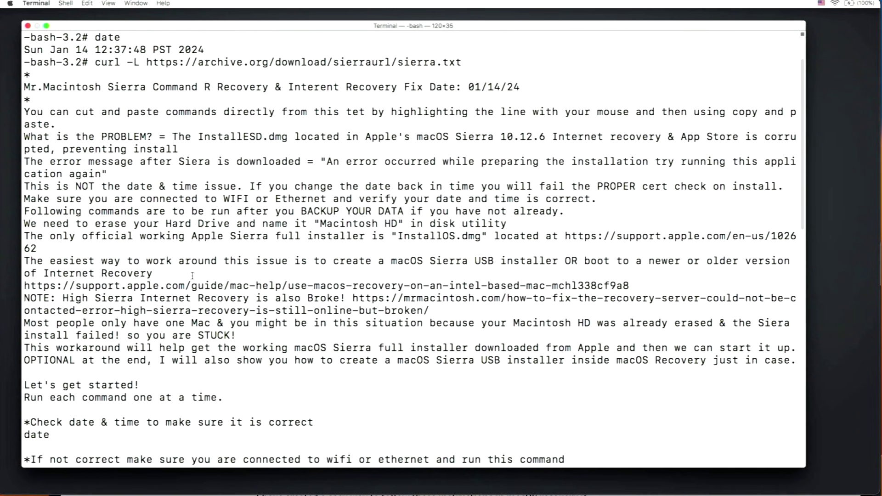
scroll(199, 275, "up", 4)
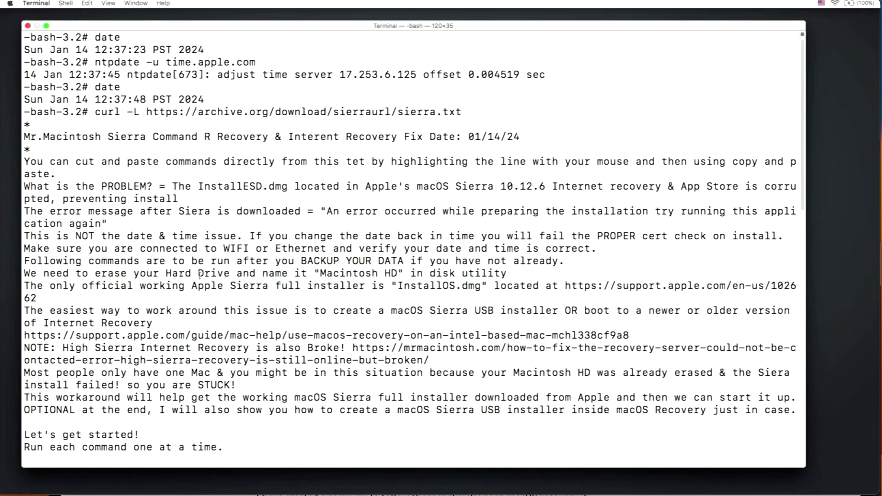
scroll(199, 275, "down", 8)
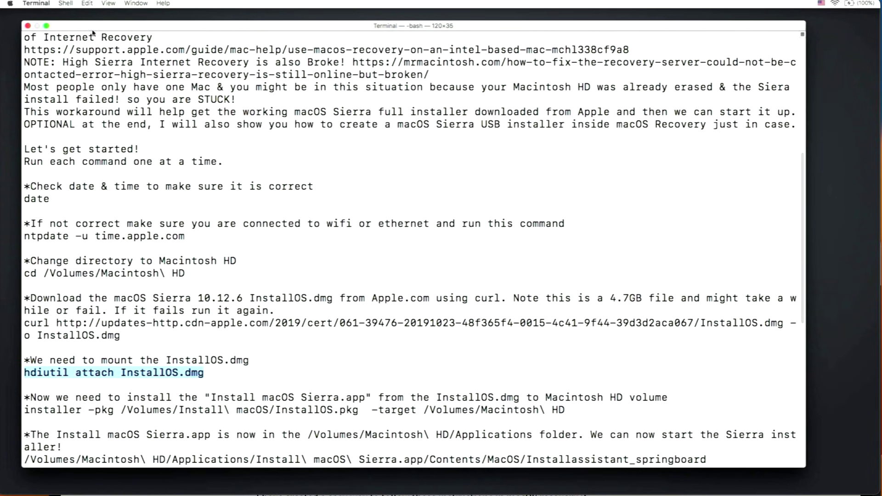
Step: Open a new Basic terminal window on the right with larger text
left_click(67, 3)
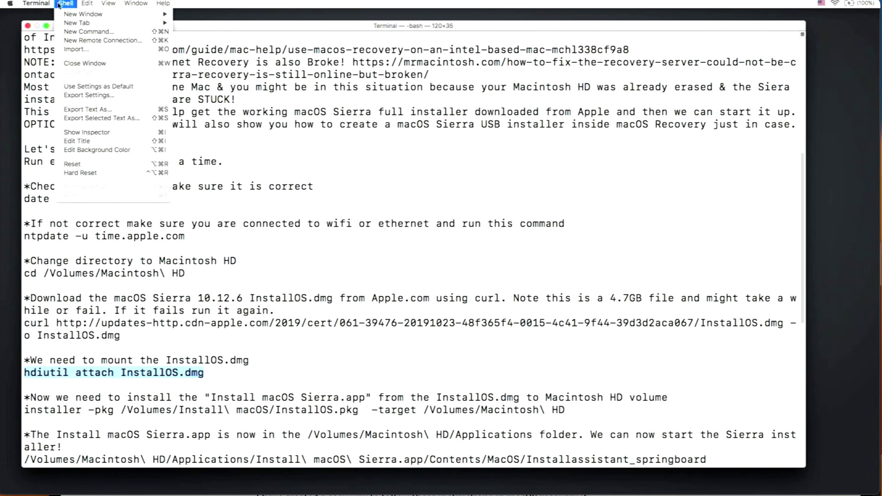
mouse_move(65, 14)
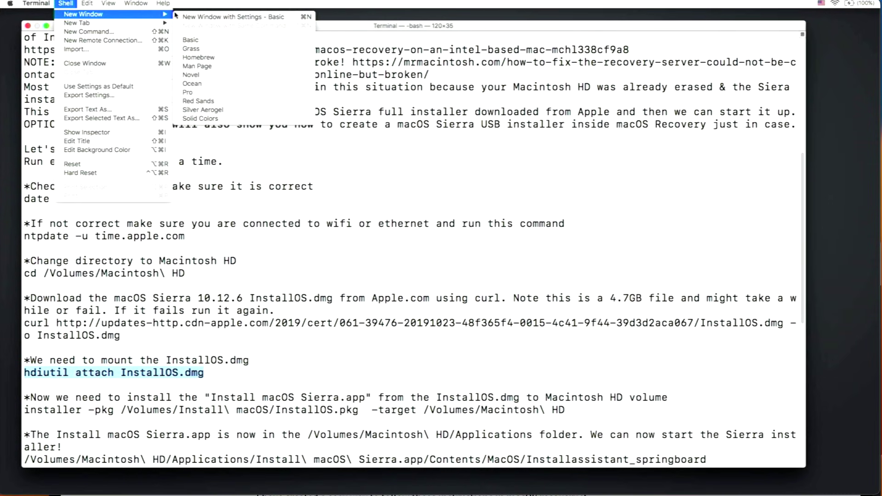
left_click(182, 40)
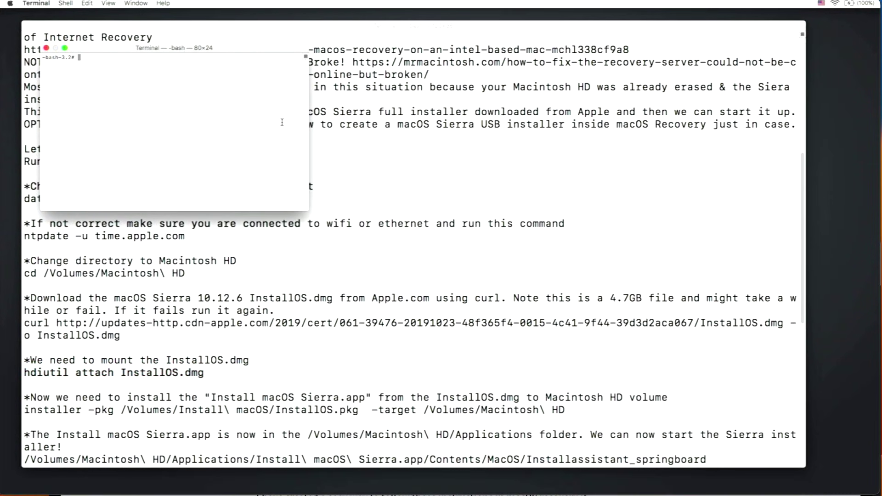
left_click_drag(187, 49, 654, 106)
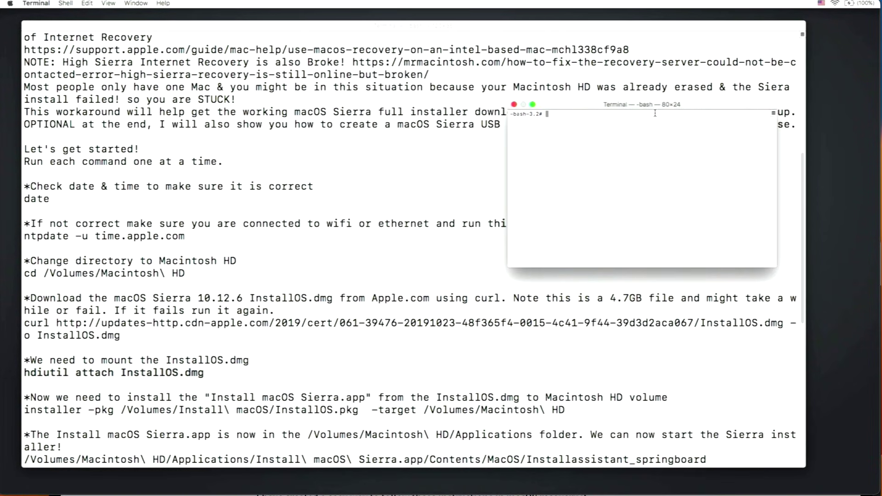
key("super+plus")
key("super+plus")
key("super+plus")
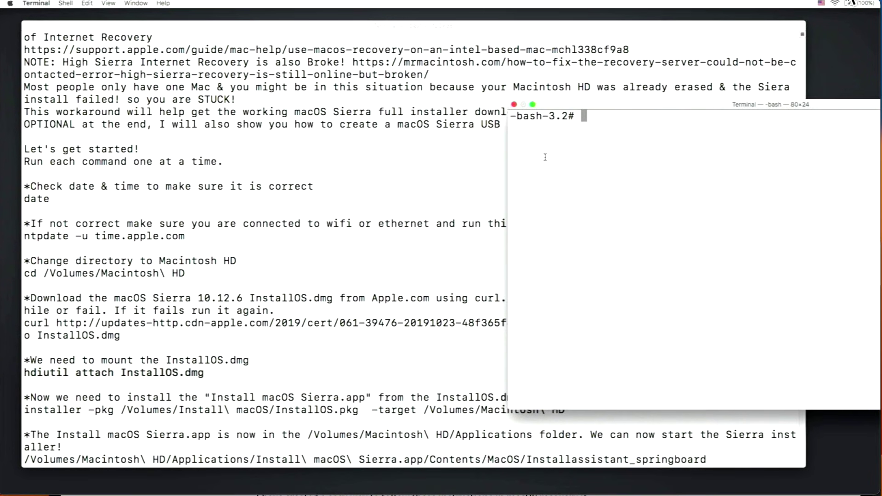
Step: Run diskutil list and select the Macintosh HD Apple_HFS row
type("diskutil list")
key("Return")
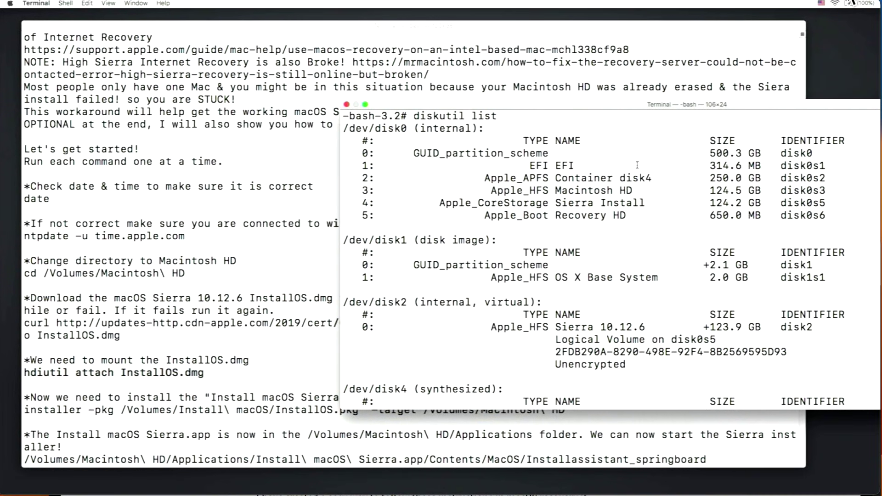
left_click_drag(642, 190, 489, 193)
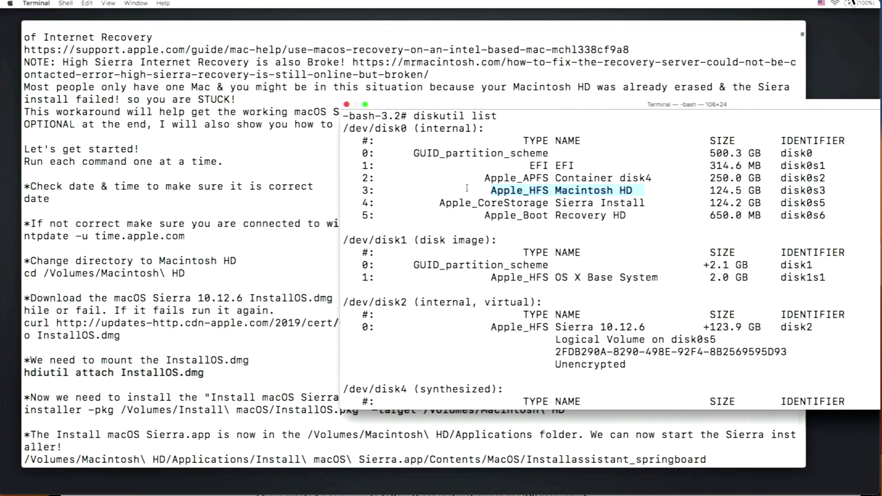
Step: Paste and run 'cd /Volumes/Macintosh\ HD' in the second window, then return to the instructions
key("Return")
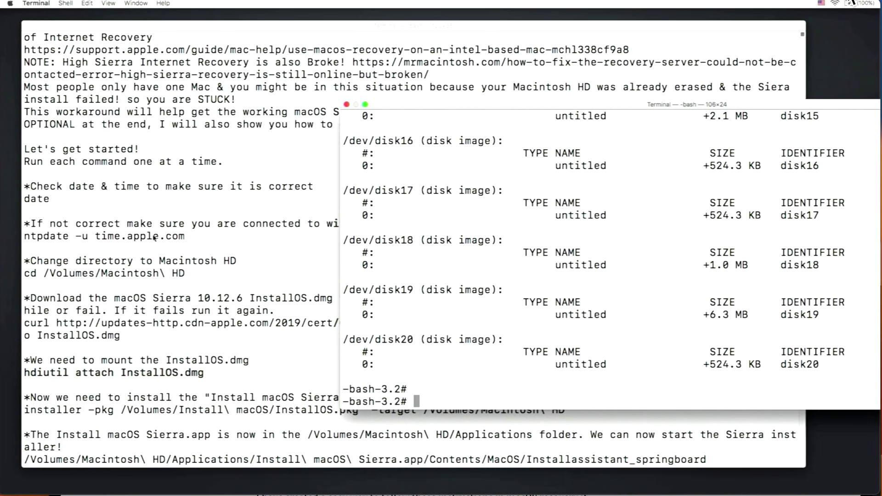
triple_click(190, 277)
key("super+shift+v")
key("Return")
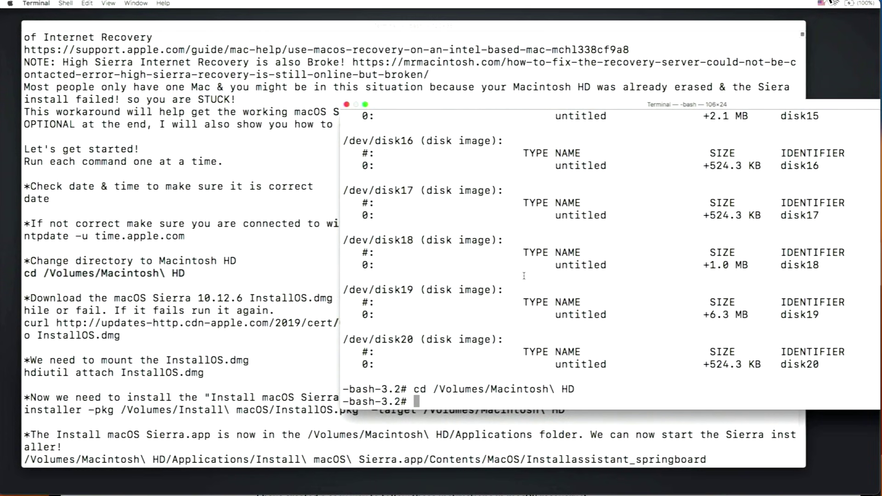
left_click(204, 315)
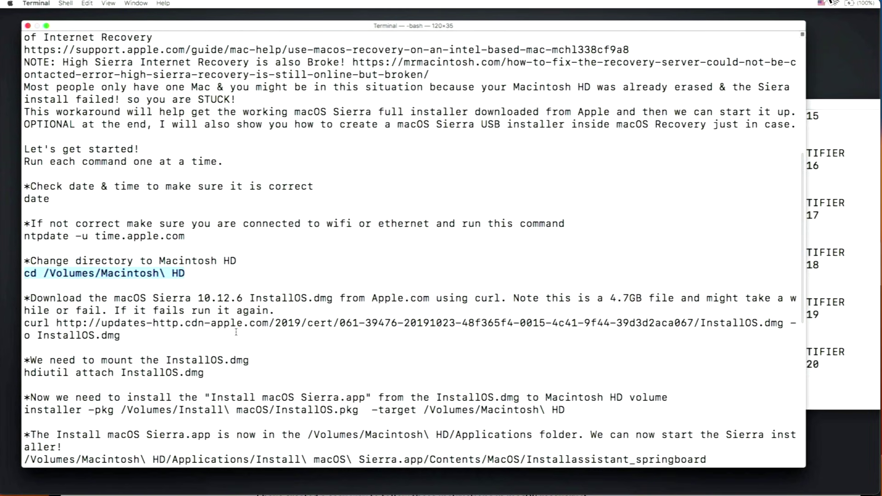
Step: Paste the InstallOS.dmg curl command into the widened second window and start the download
left_click_drag(126, 335, 25, 322)
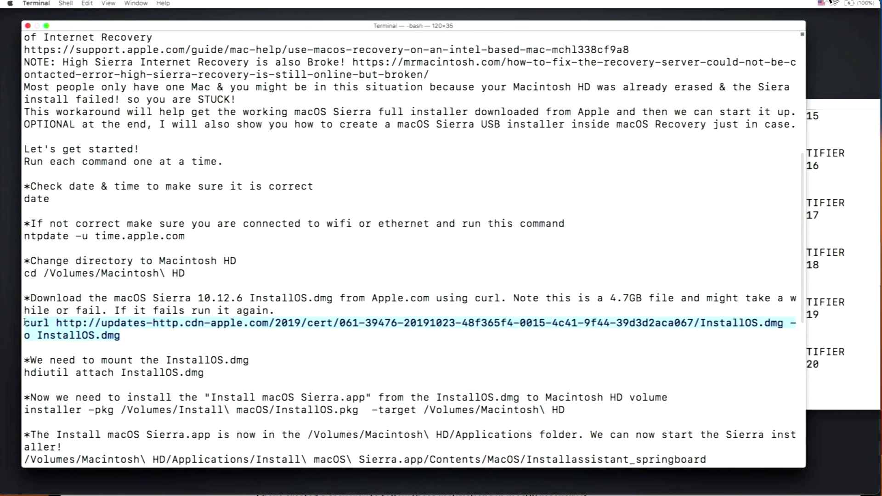
right_click(40, 323)
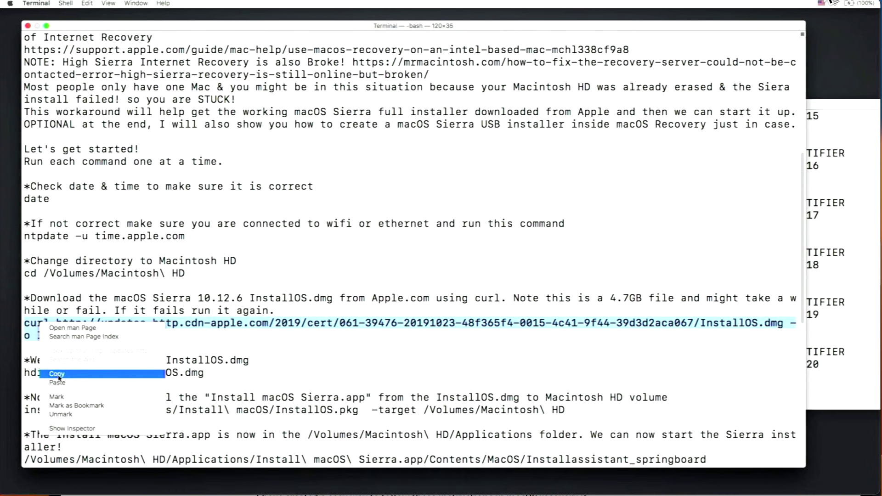
left_click(57, 376)
left_click(877, 278)
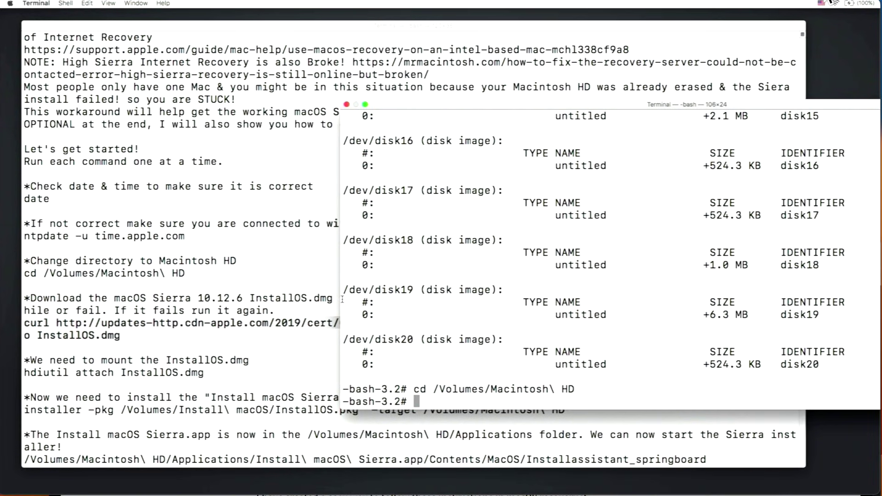
left_click_drag(341, 299, 148, 300)
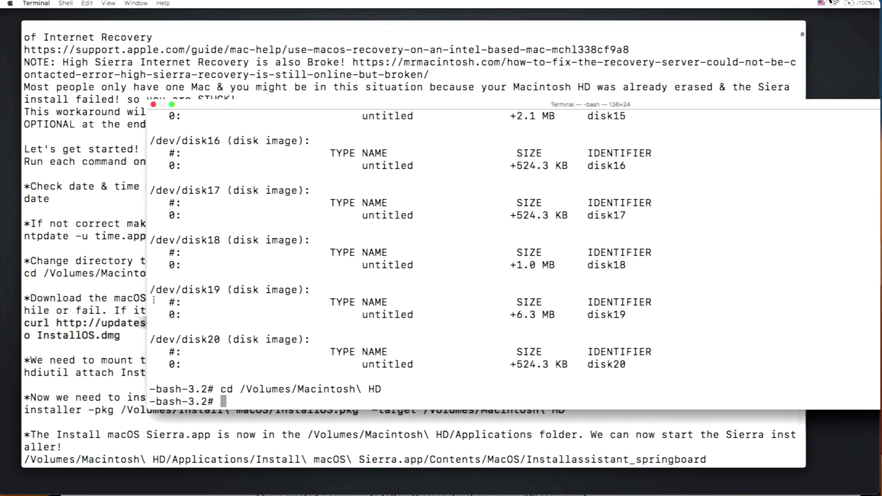
key("super+v")
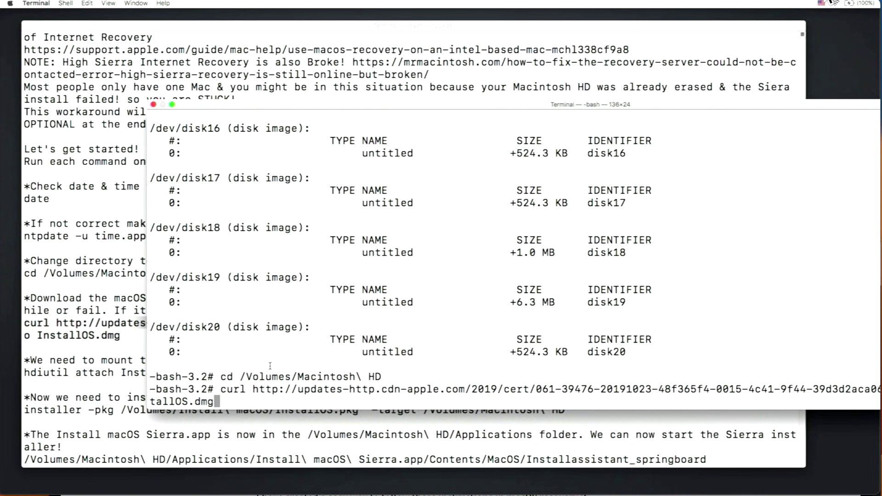
key("Return")
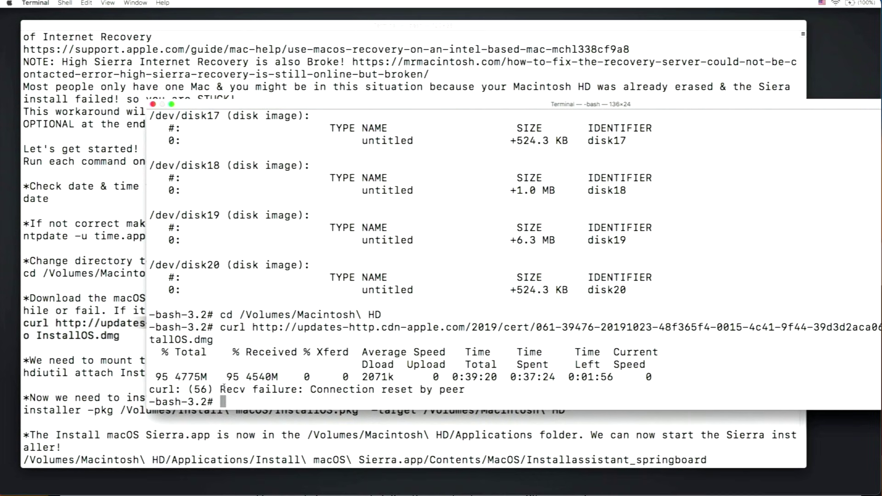
Step: Rerun the curl download until InstallOS.dmg reaches 100% of 4775M, then move the window aside
key("Up")
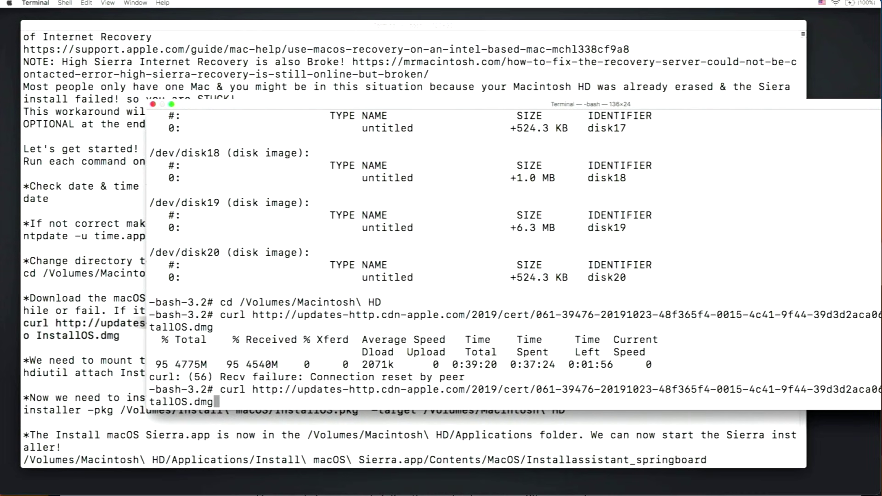
key("Return")
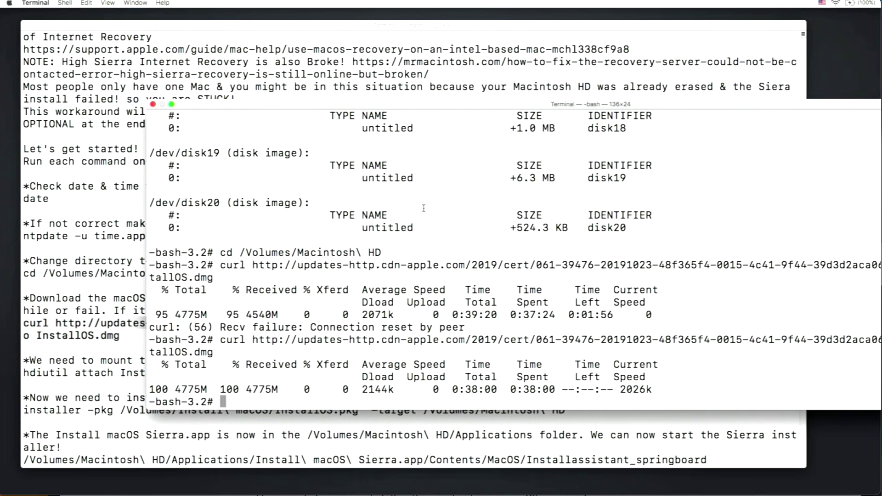
left_click_drag(334, 105, 377, 42)
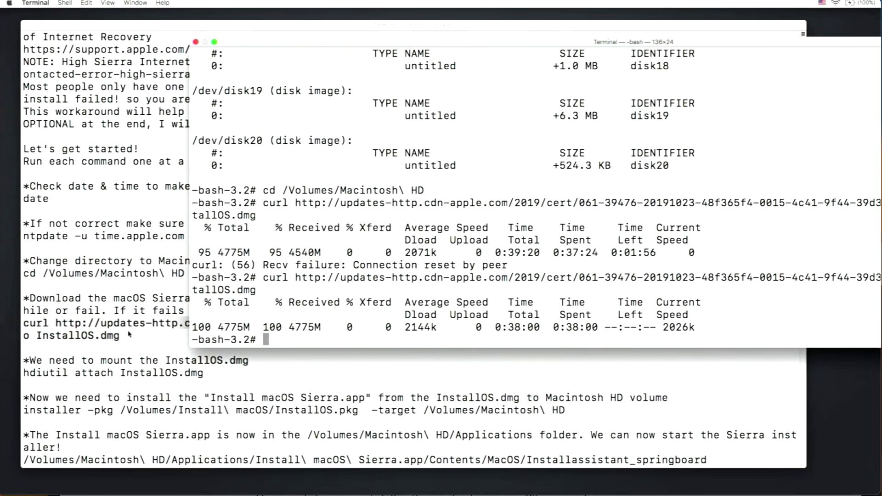
Step: Run 'hdiutil attach InstallOS.dmg' in the bash window to mount /Volumes/Install macOS
left_click(190, 367)
left_click_drag(204, 372, 2, 372)
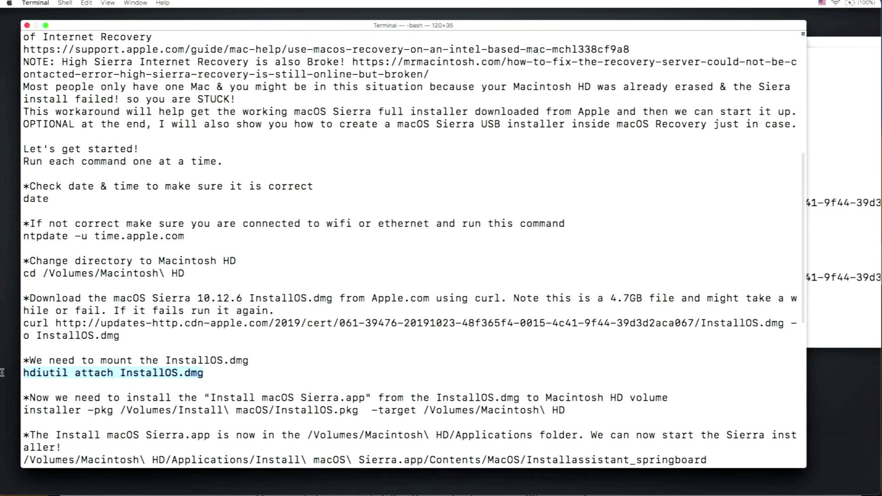
right_click(78, 372)
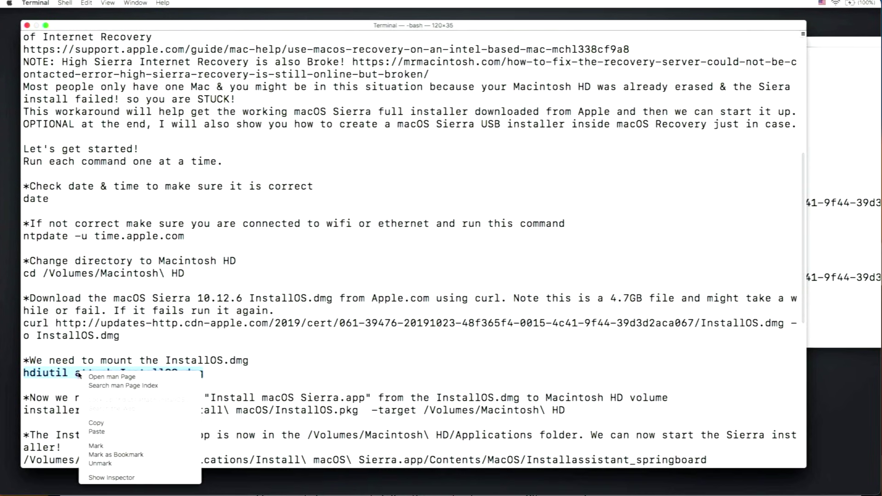
left_click(97, 424)
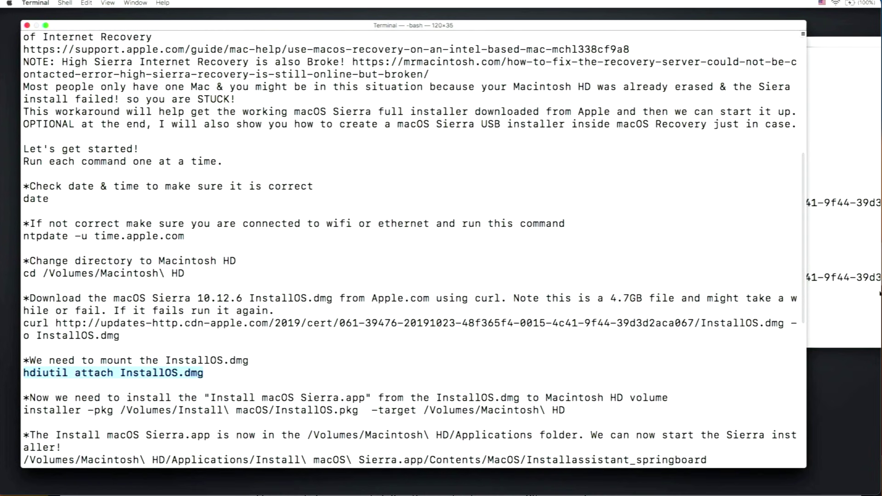
left_click(857, 290)
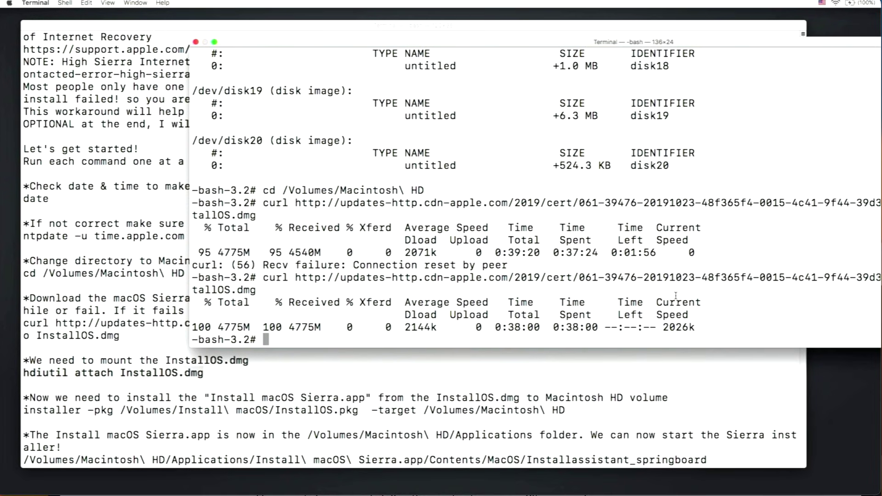
right_click(532, 303)
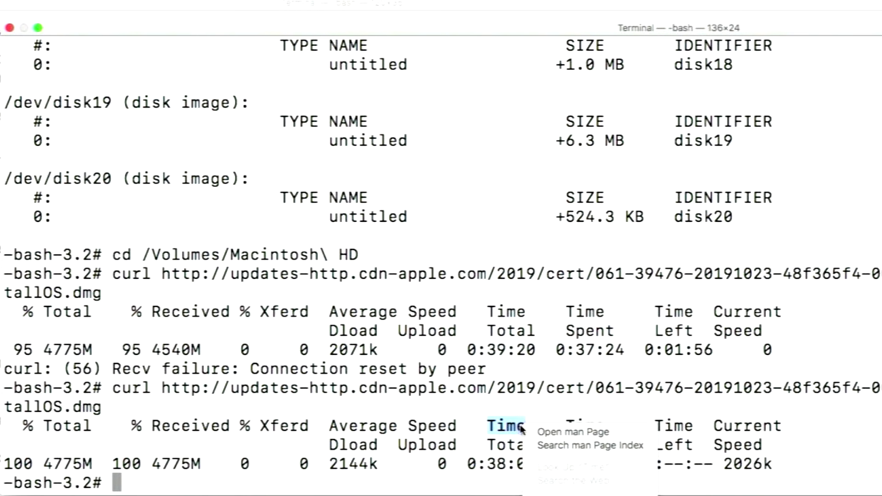
left_click(429, 418)
type("hdiutil attach InstallOS.dmg")
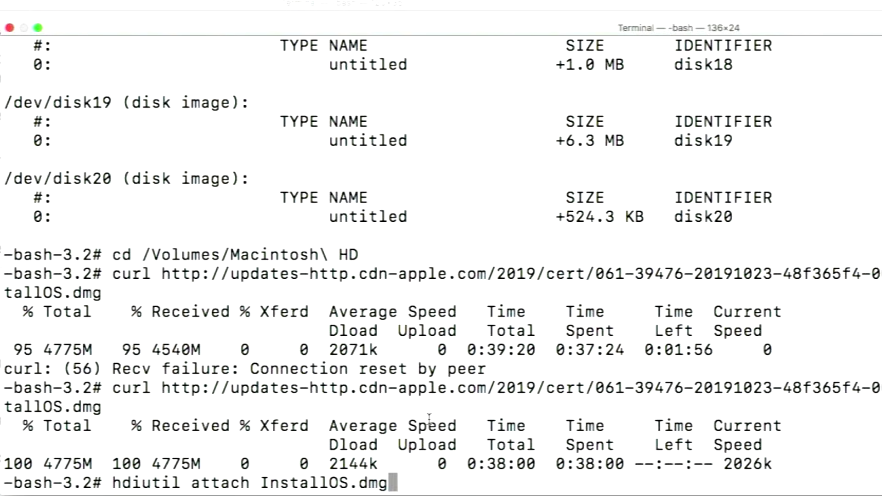
key("Return")
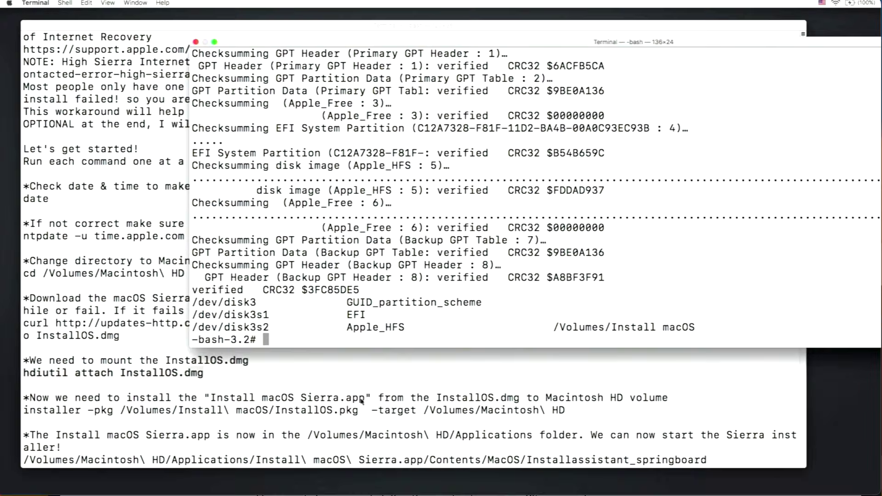
left_click(342, 399)
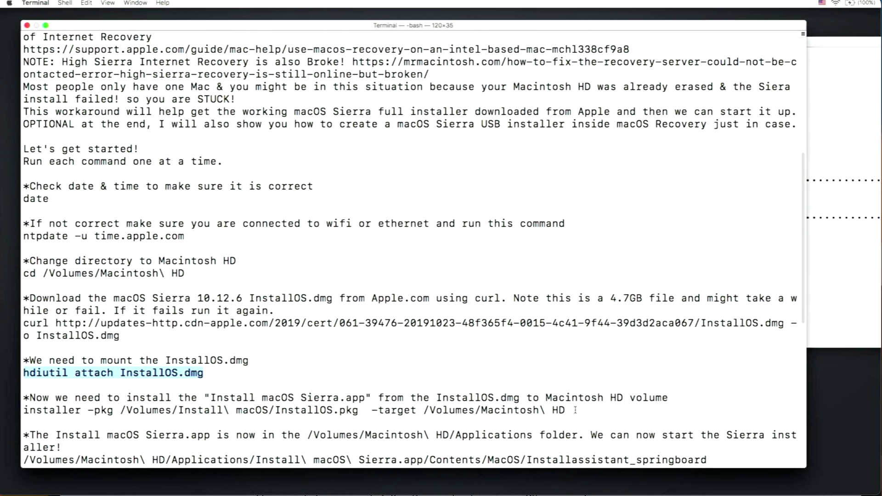
Step: Run the installer -pkg command targeting /Volumes/Macintosh\ HD until it reports success
left_click_drag(572, 409, 404, 410)
triple_click(133, 410)
left_click(133, 412)
triple_click(133, 412)
right_click(549, 409)
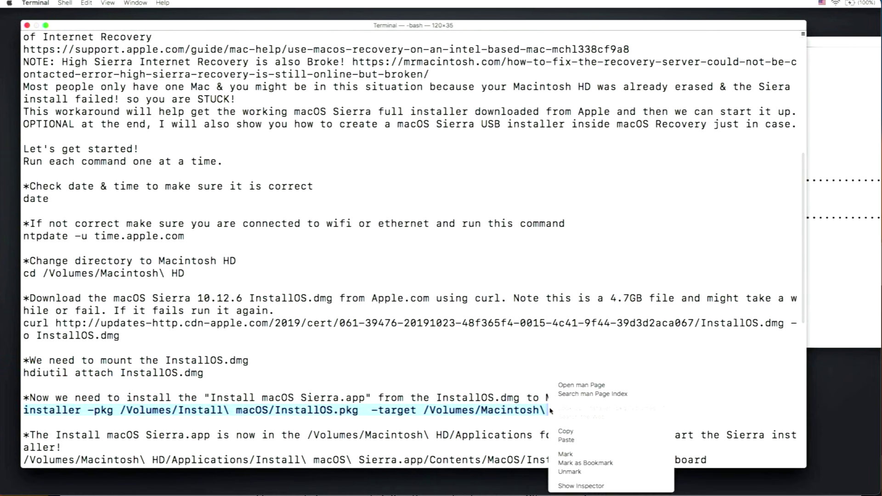
left_click(566, 434)
left_click(824, 339)
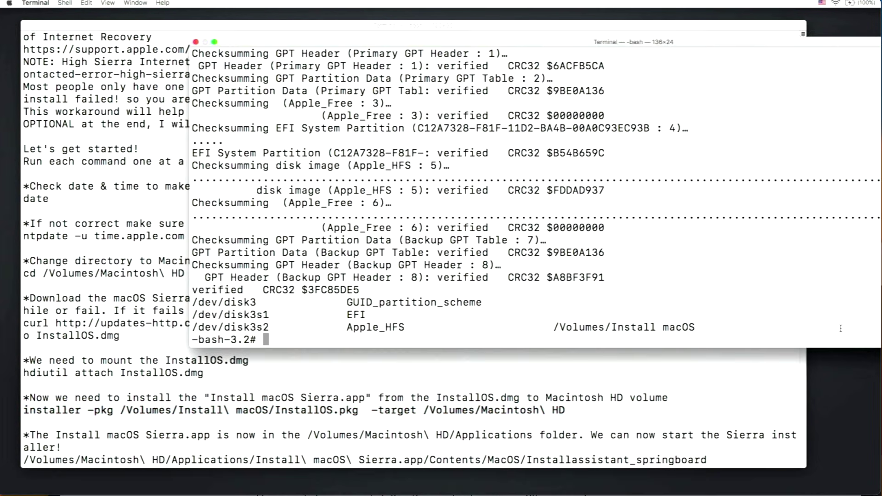
key("super+v")
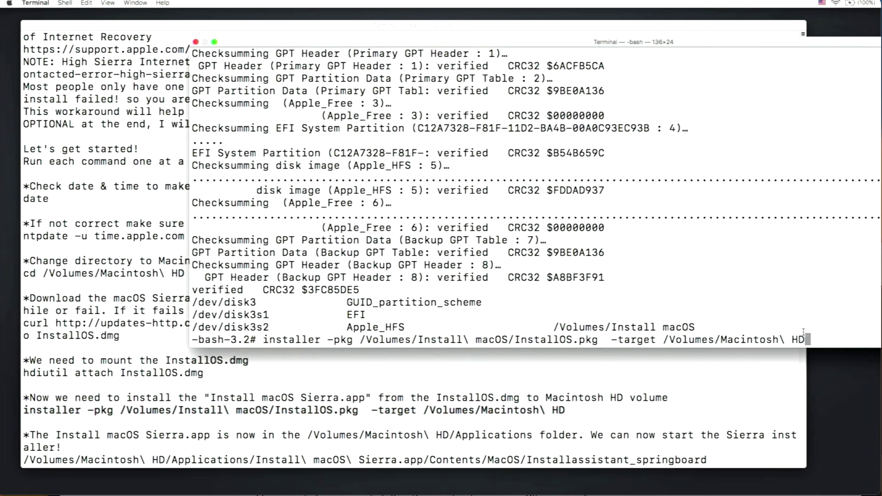
key("Return")
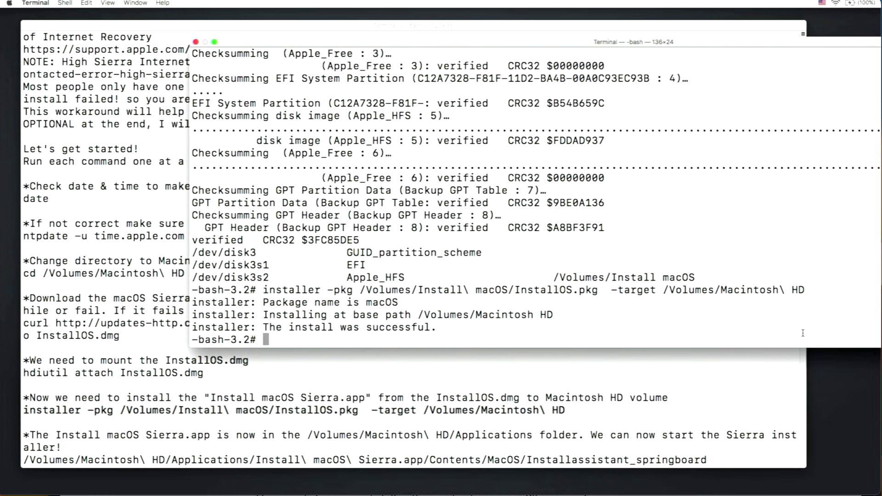
left_click(404, 394)
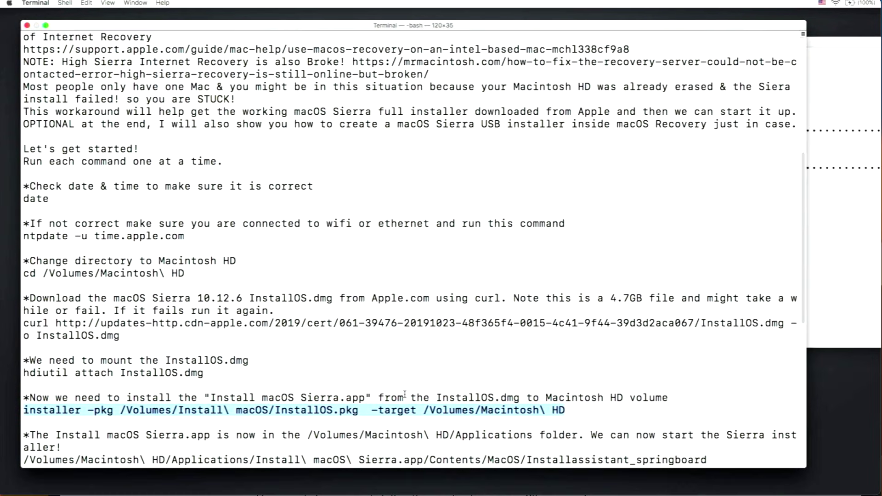
Step: Run the Installassistant_springboard path from the notes in bash to open Install macOS Sierra, and move Terminal aside
scroll(405, 394, "down", 3)
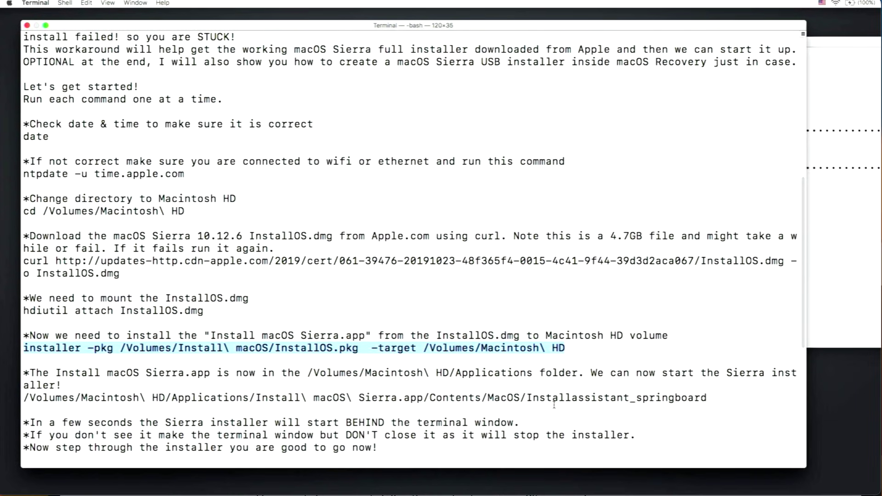
left_click_drag(708, 397, 278, 397)
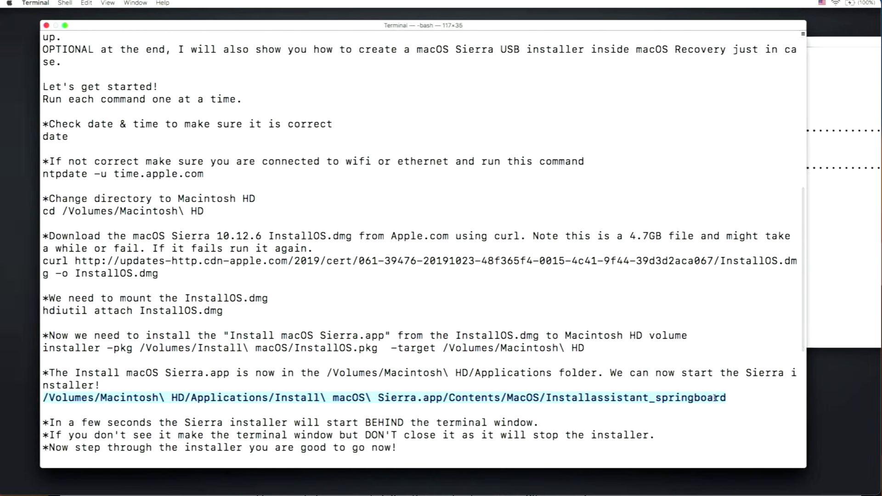
right_click(715, 397)
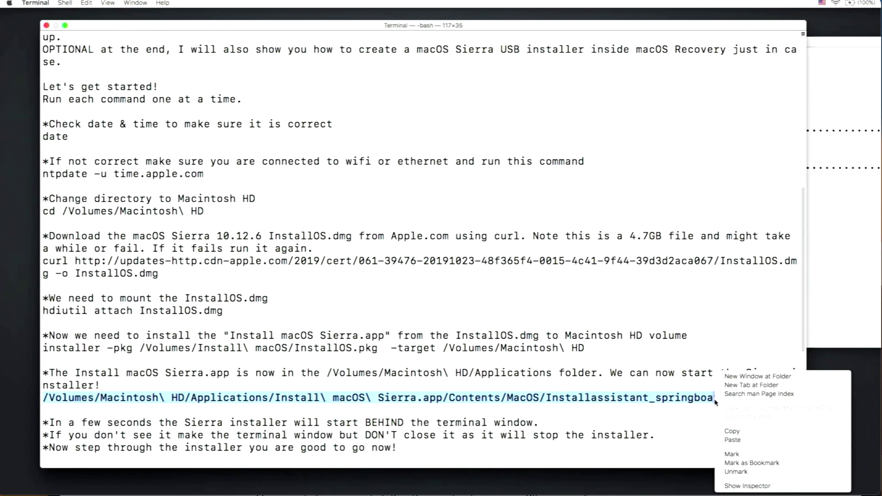
left_click(731, 432)
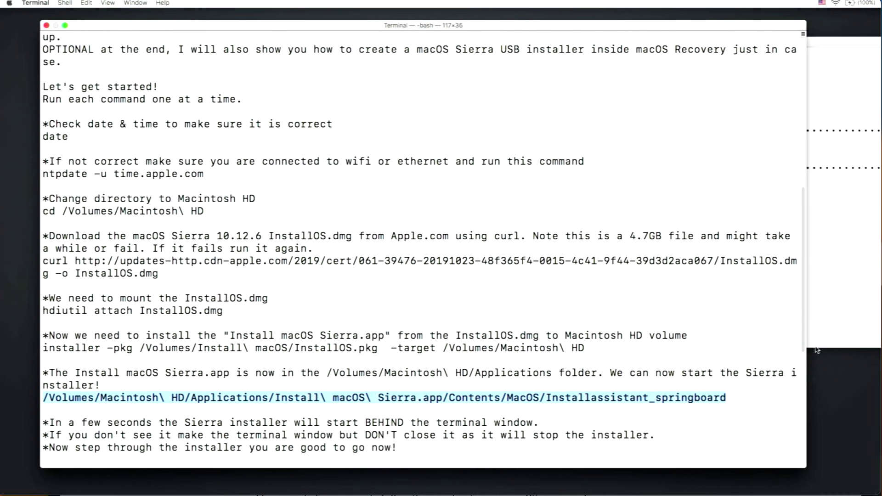
left_click(841, 295)
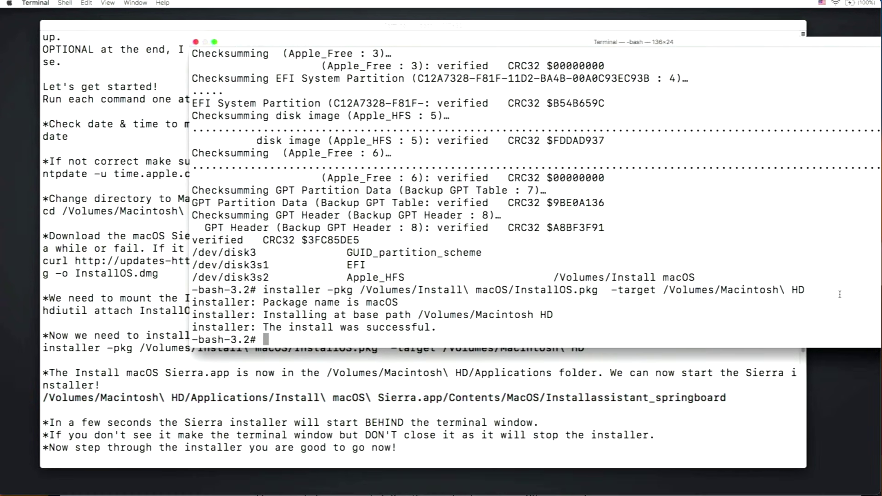
key("super+v")
key("Return")
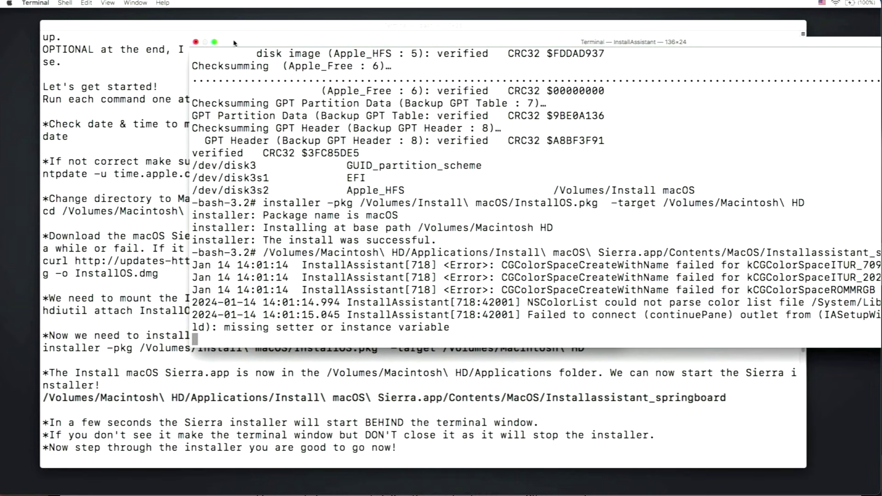
left_click_drag(641, 41, 402, 106)
left_click_drag(536, 104, 571, 187)
Step: Agree to the Sierra software license and install macOS Sierra on Macintosh HD
left_click(524, 148)
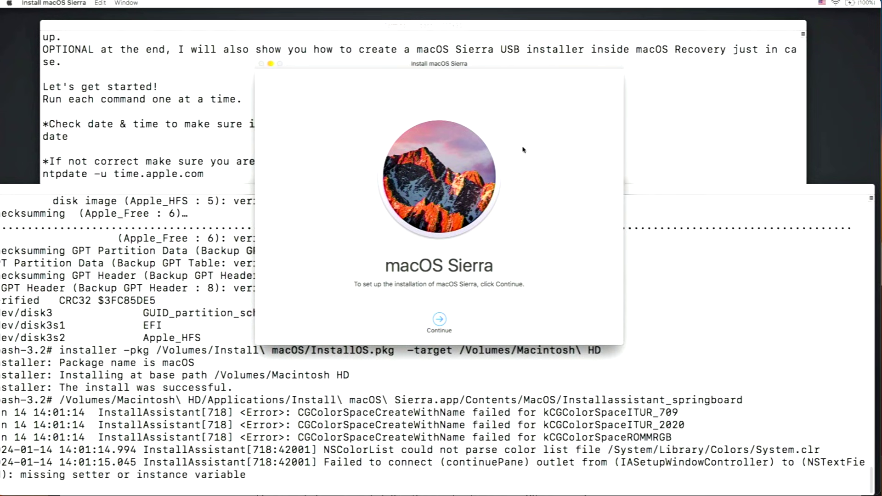
left_click(443, 322)
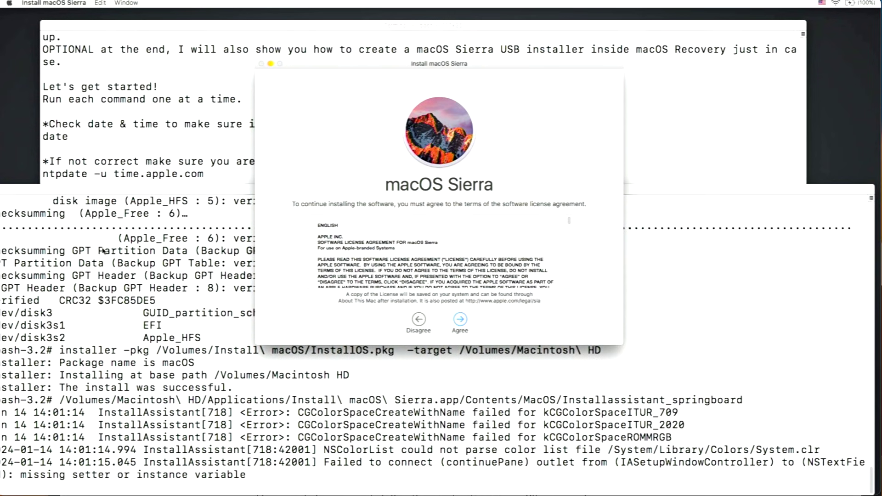
left_click(457, 322)
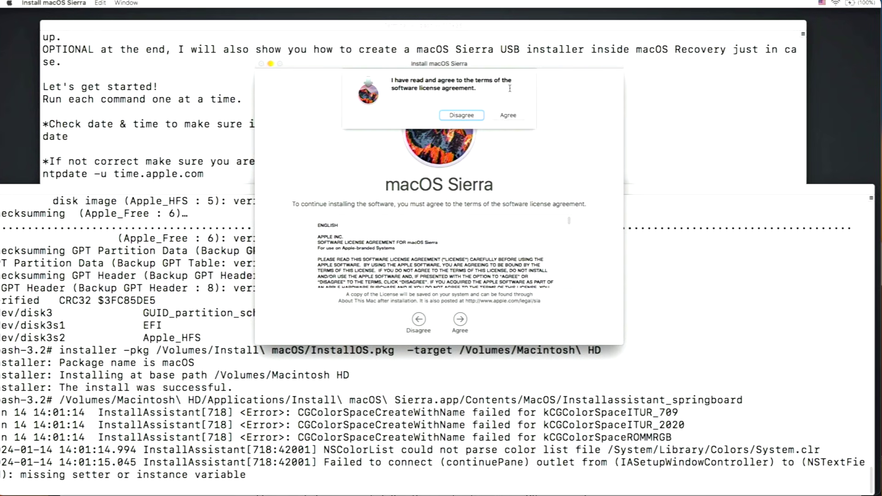
left_click(508, 115)
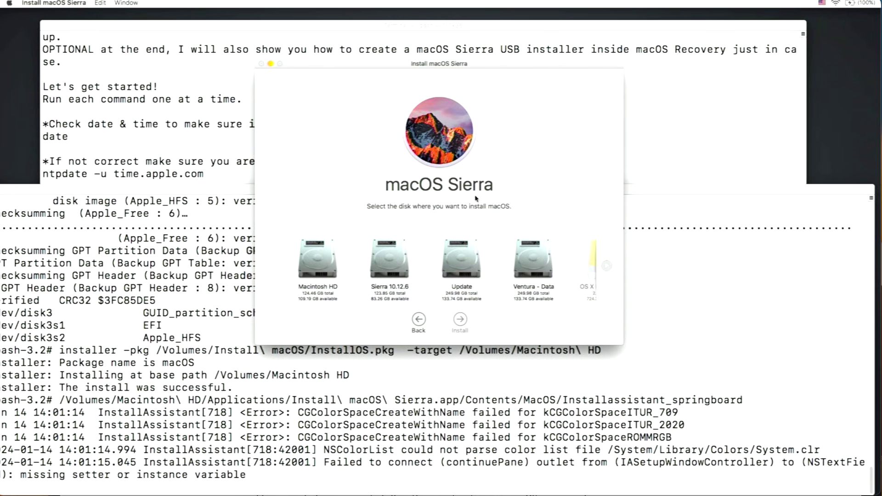
left_click(323, 265)
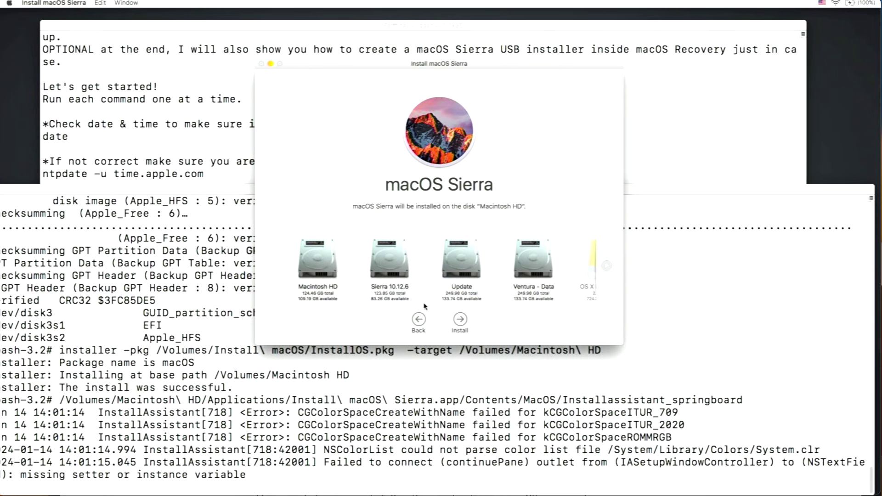
left_click(460, 319)
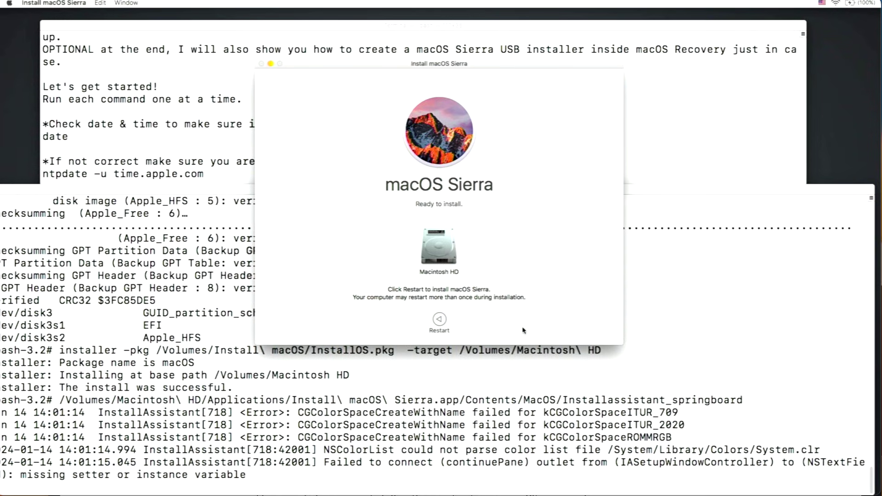
Step: Restart now and close all other applications so the Sierra installation can proceed
left_click(439, 321)
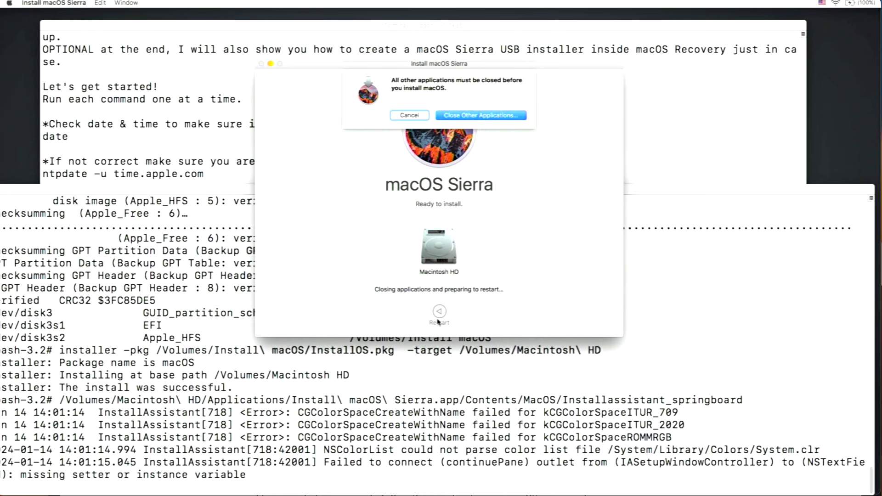
left_click(468, 116)
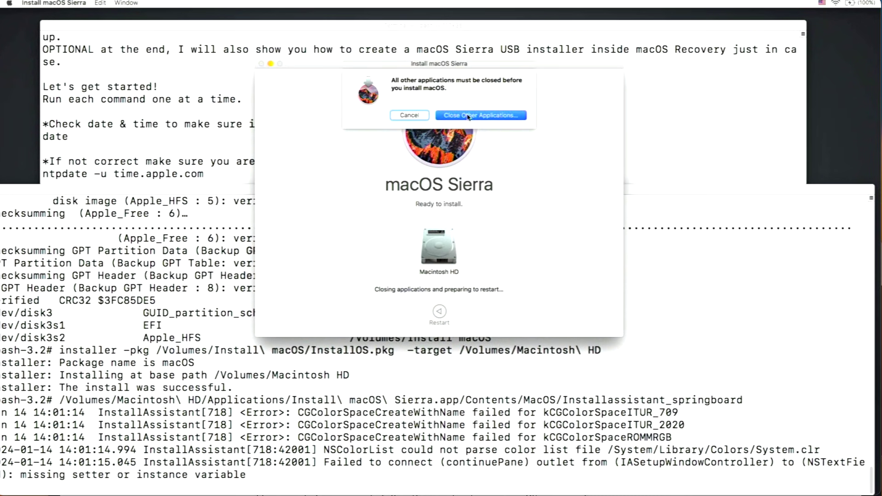